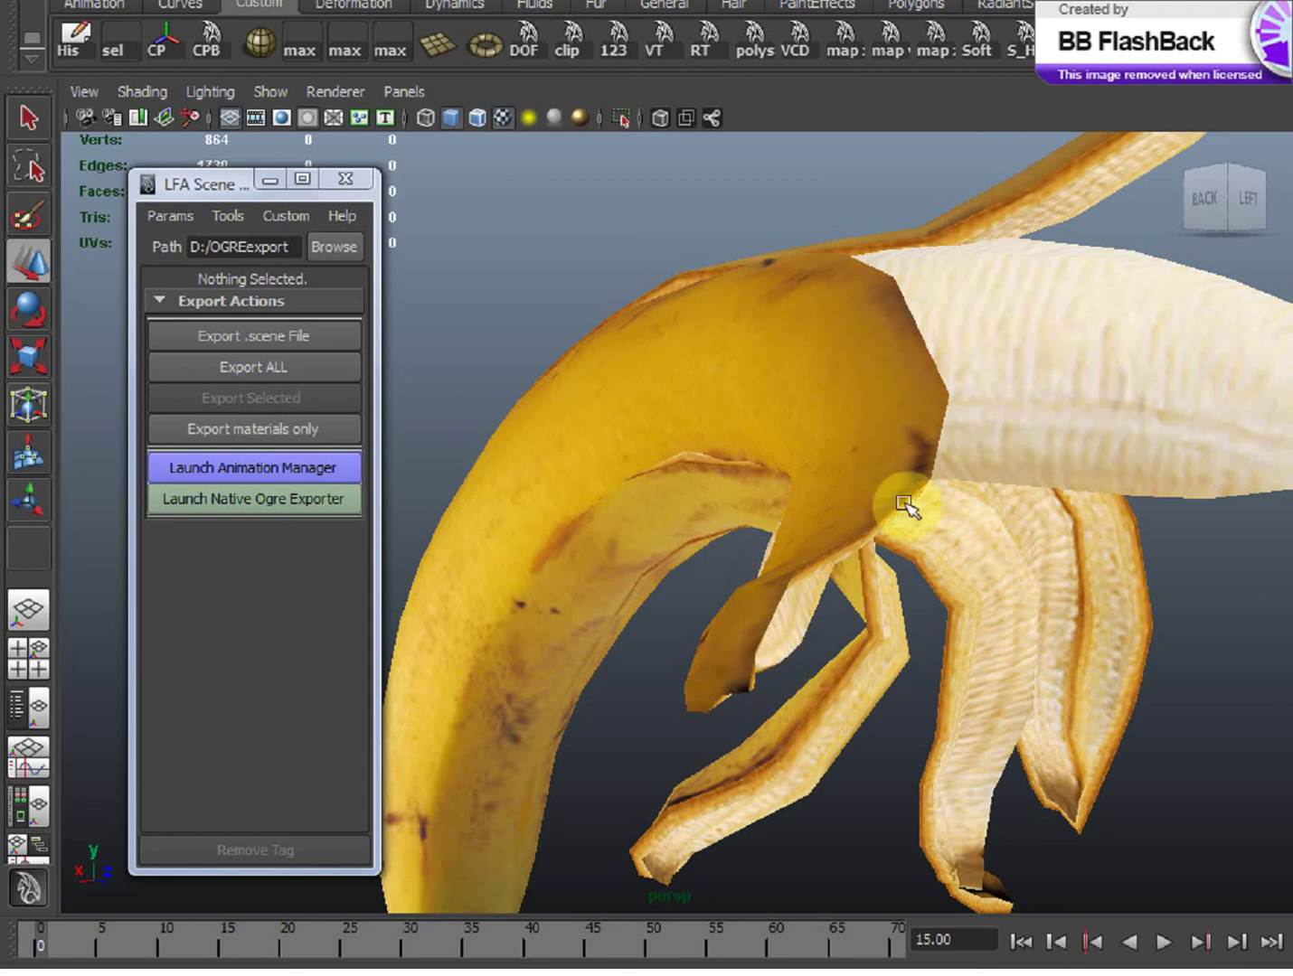
- Open the LFA Scene Manager instructions and read the tool descriptions, including Reset Transformations, Attach and Detach
left_click_drag(194, 185, 282, 157)
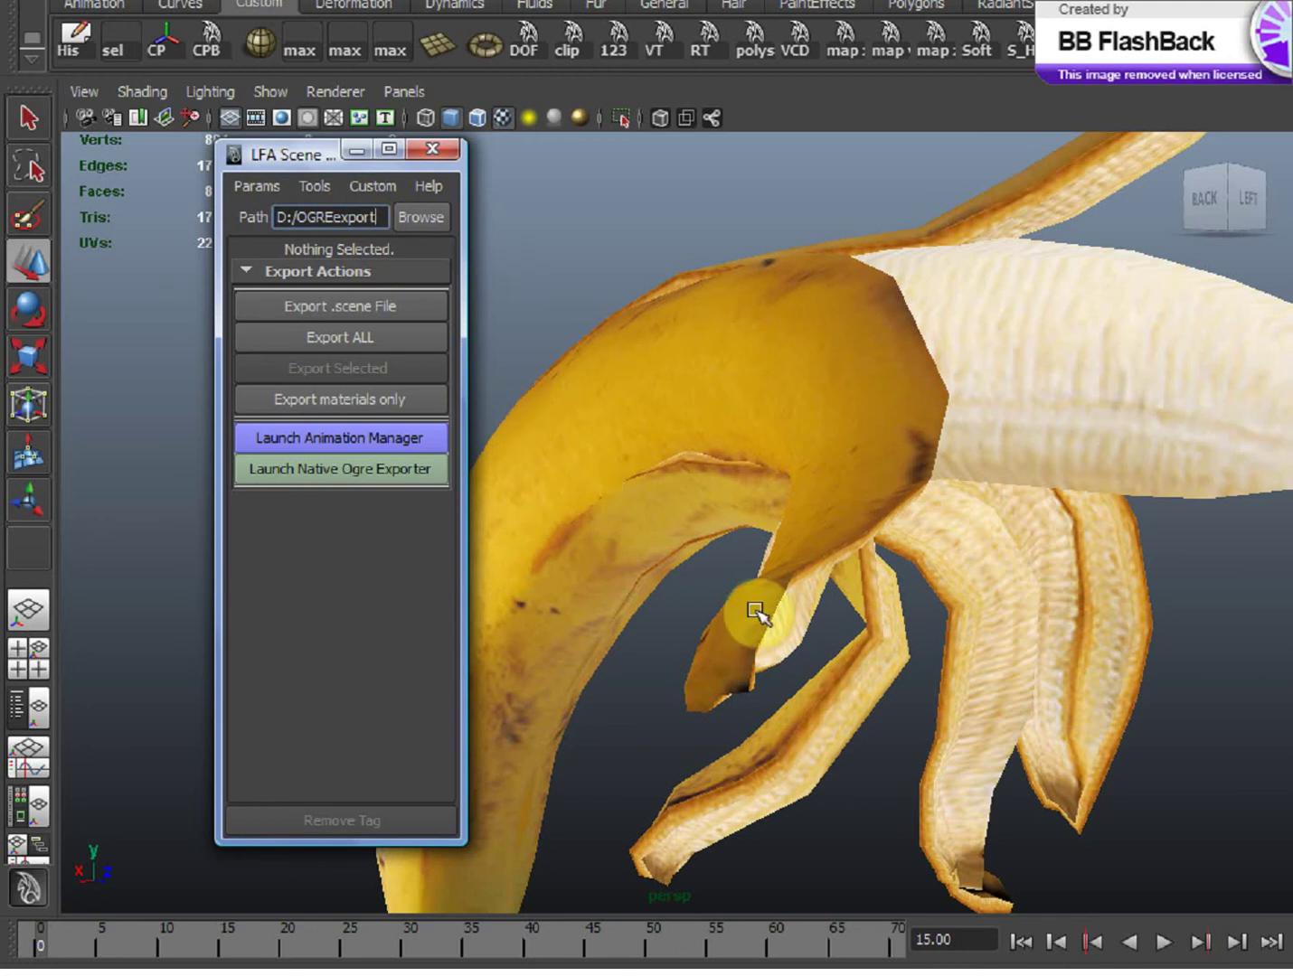
left_click_drag(879, 496, 840, 482, "alt")
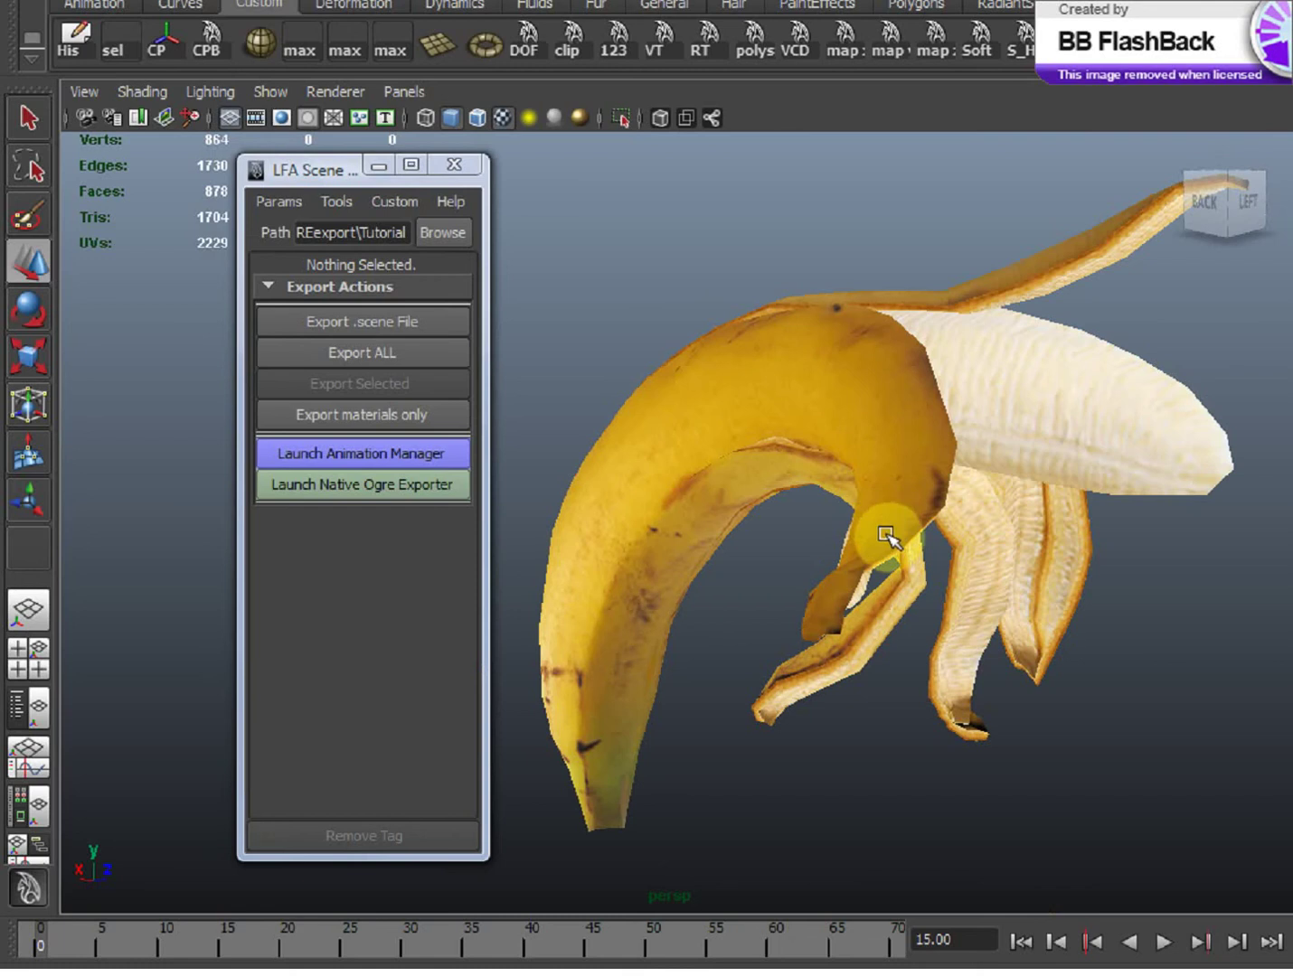
left_click(453, 203)
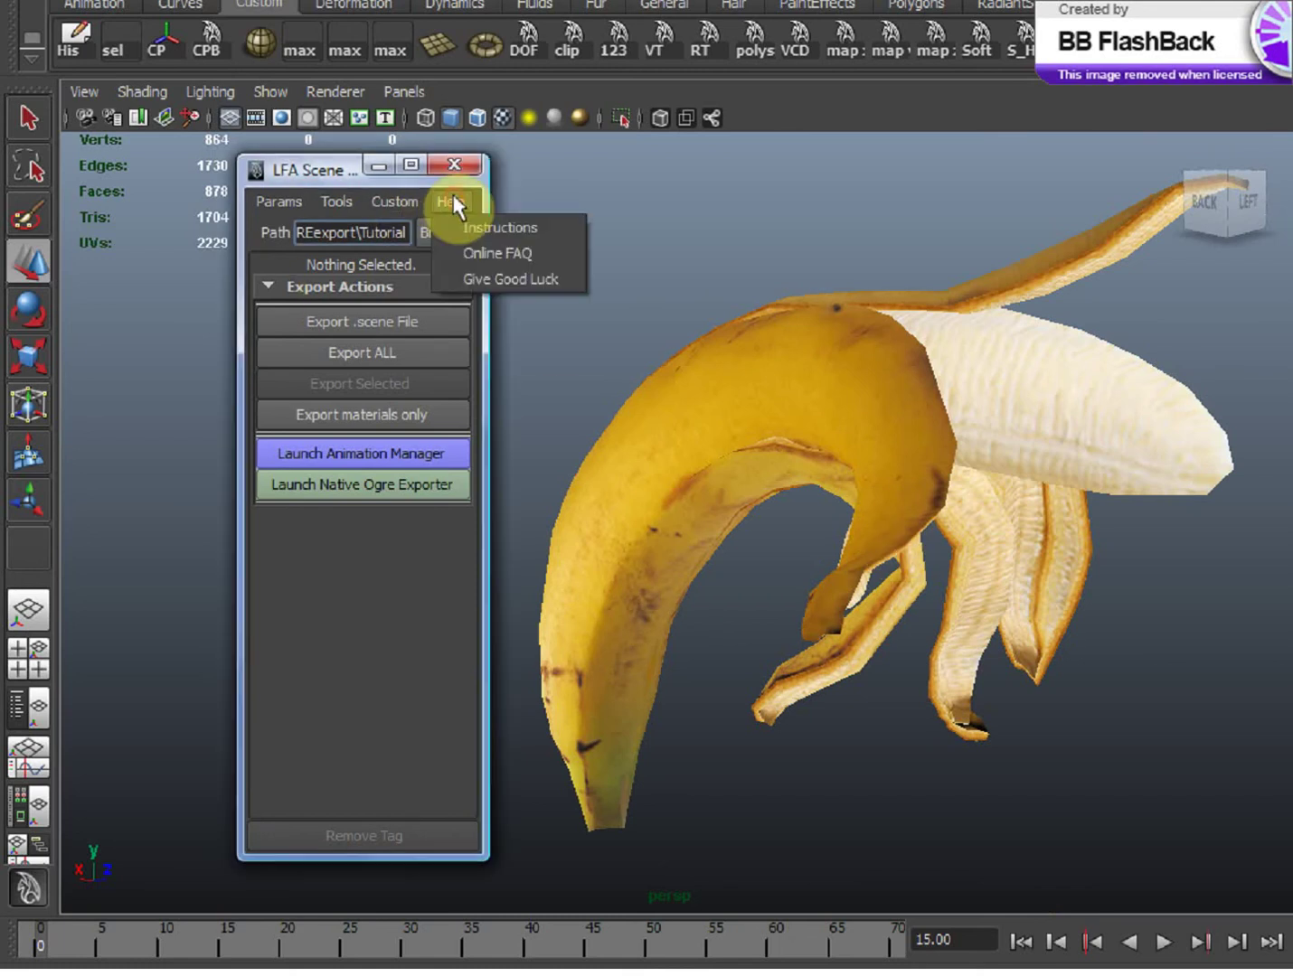
left_click(483, 229)
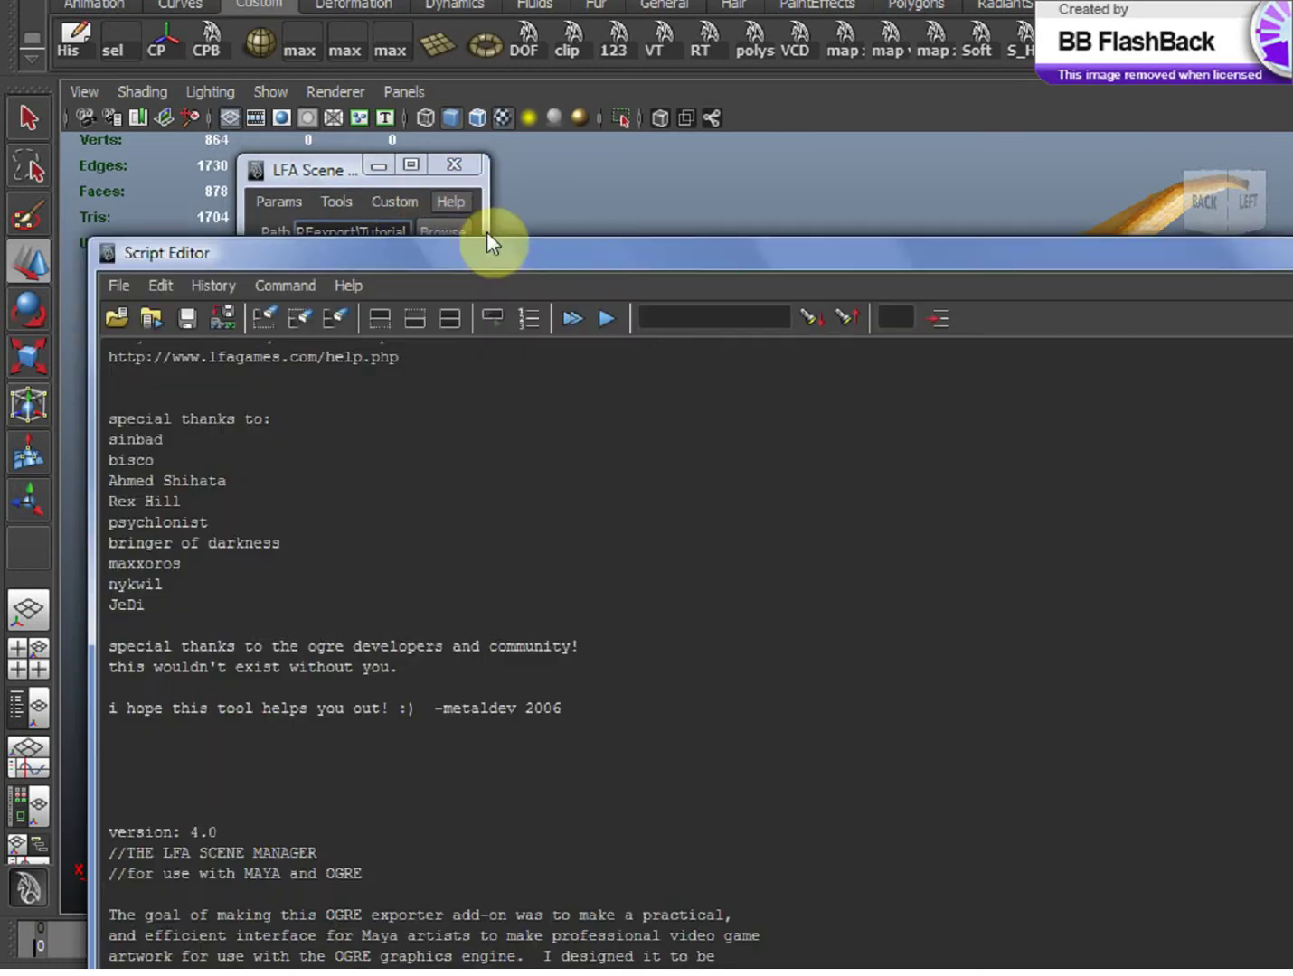
scroll(687, 360, "down", 15)
scroll(660, 283, "down", 1)
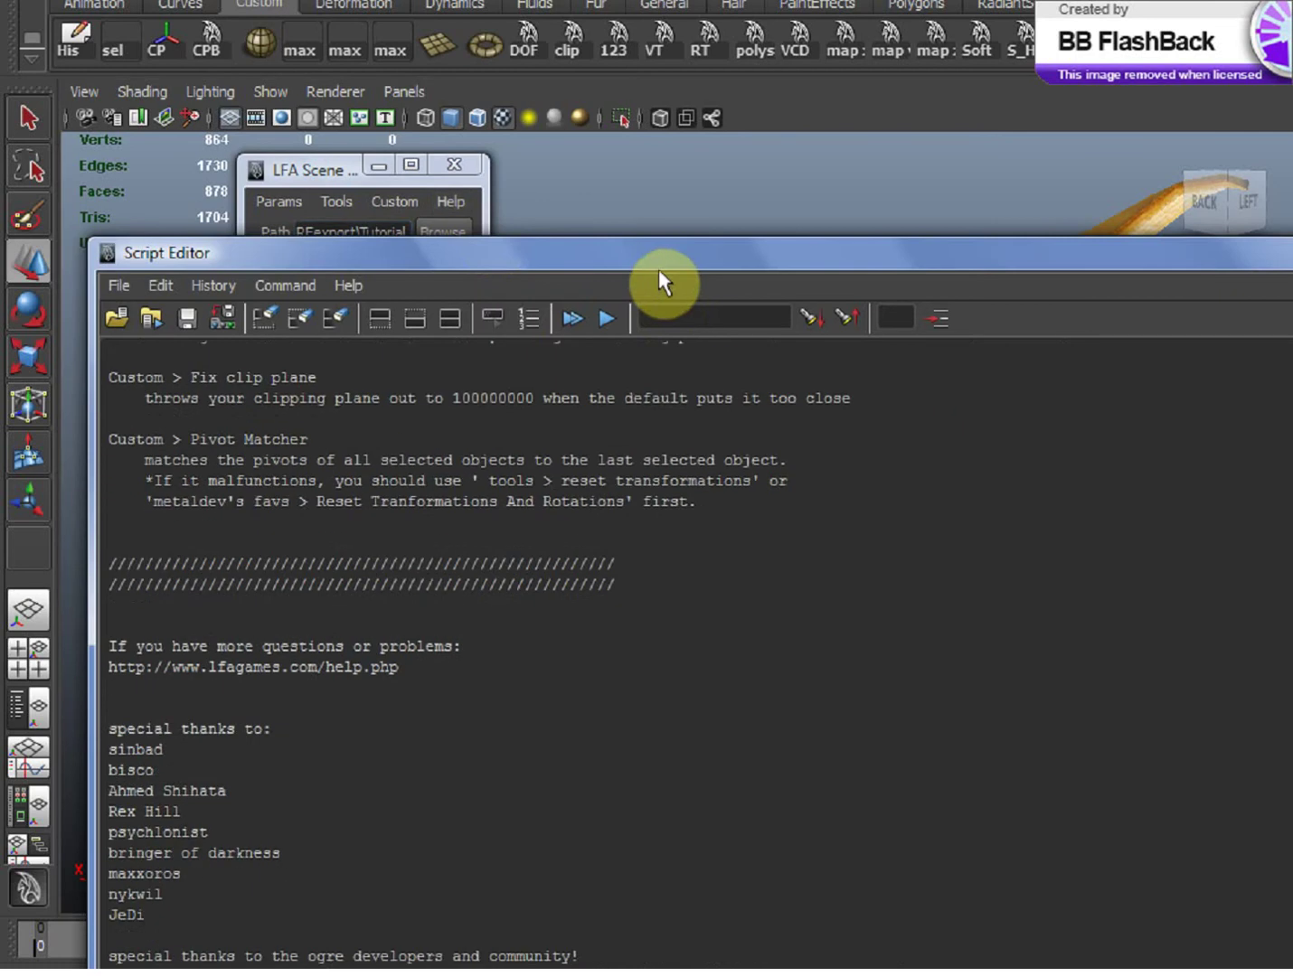
left_click_drag(677, 259, 652, 80)
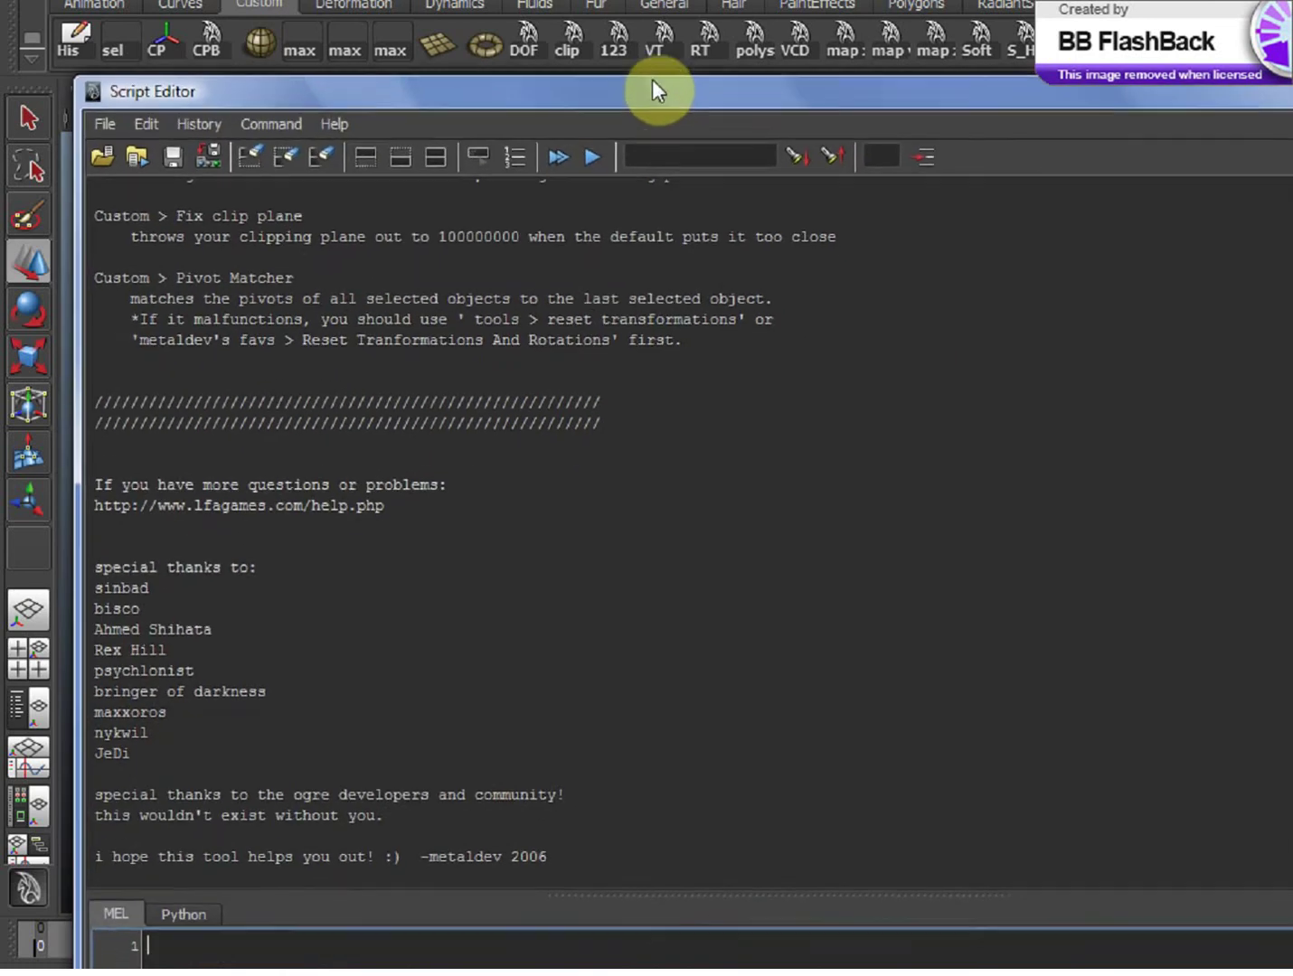
scroll(686, 511, "up", 20)
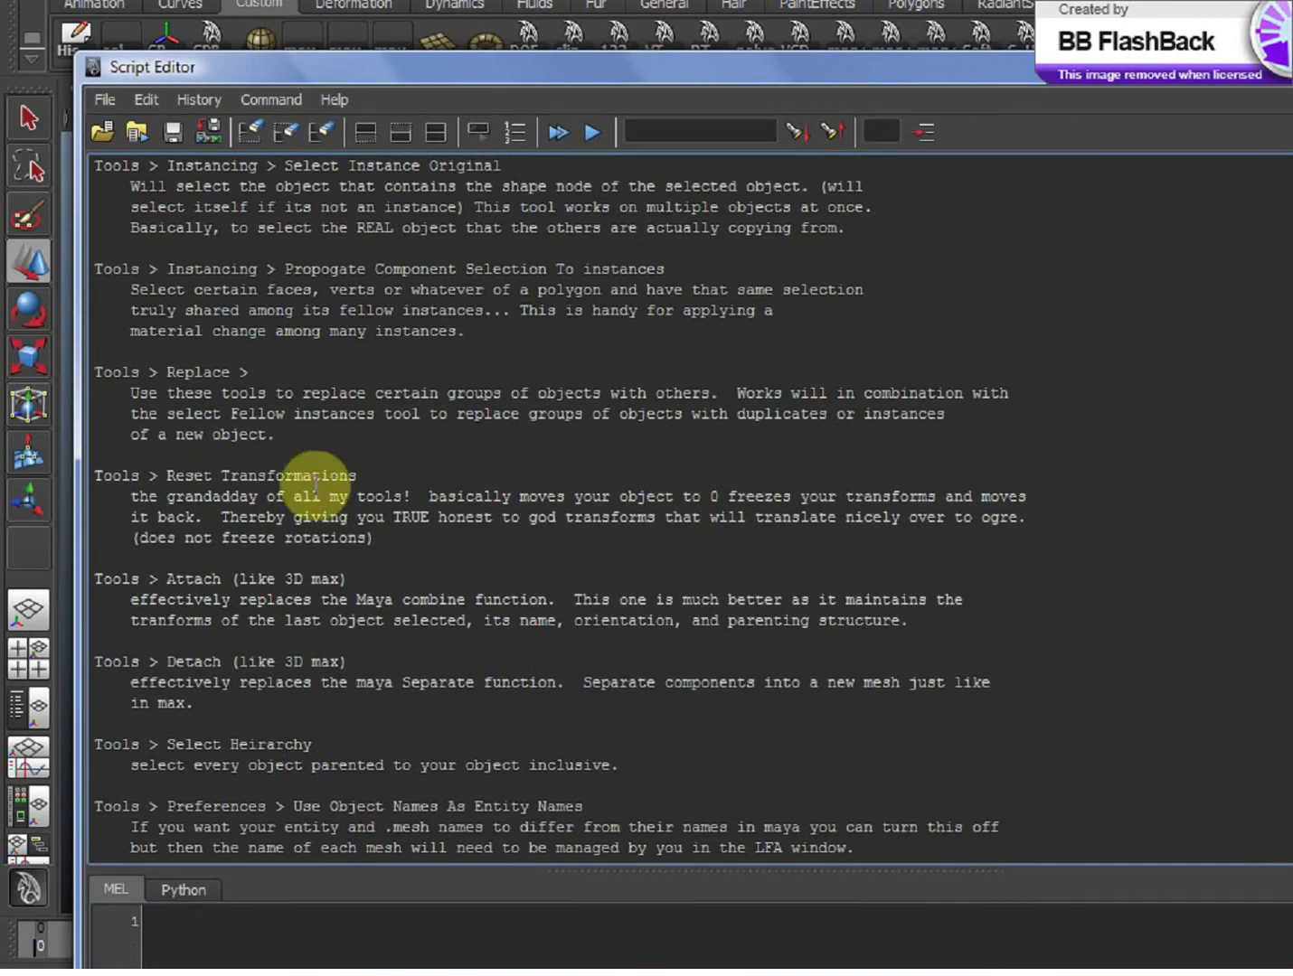
scroll(313, 491, "down", 1)
left_click_drag(384, 394, 110, 399)
left_click_drag(436, 461, 112, 425)
left_click(230, 371)
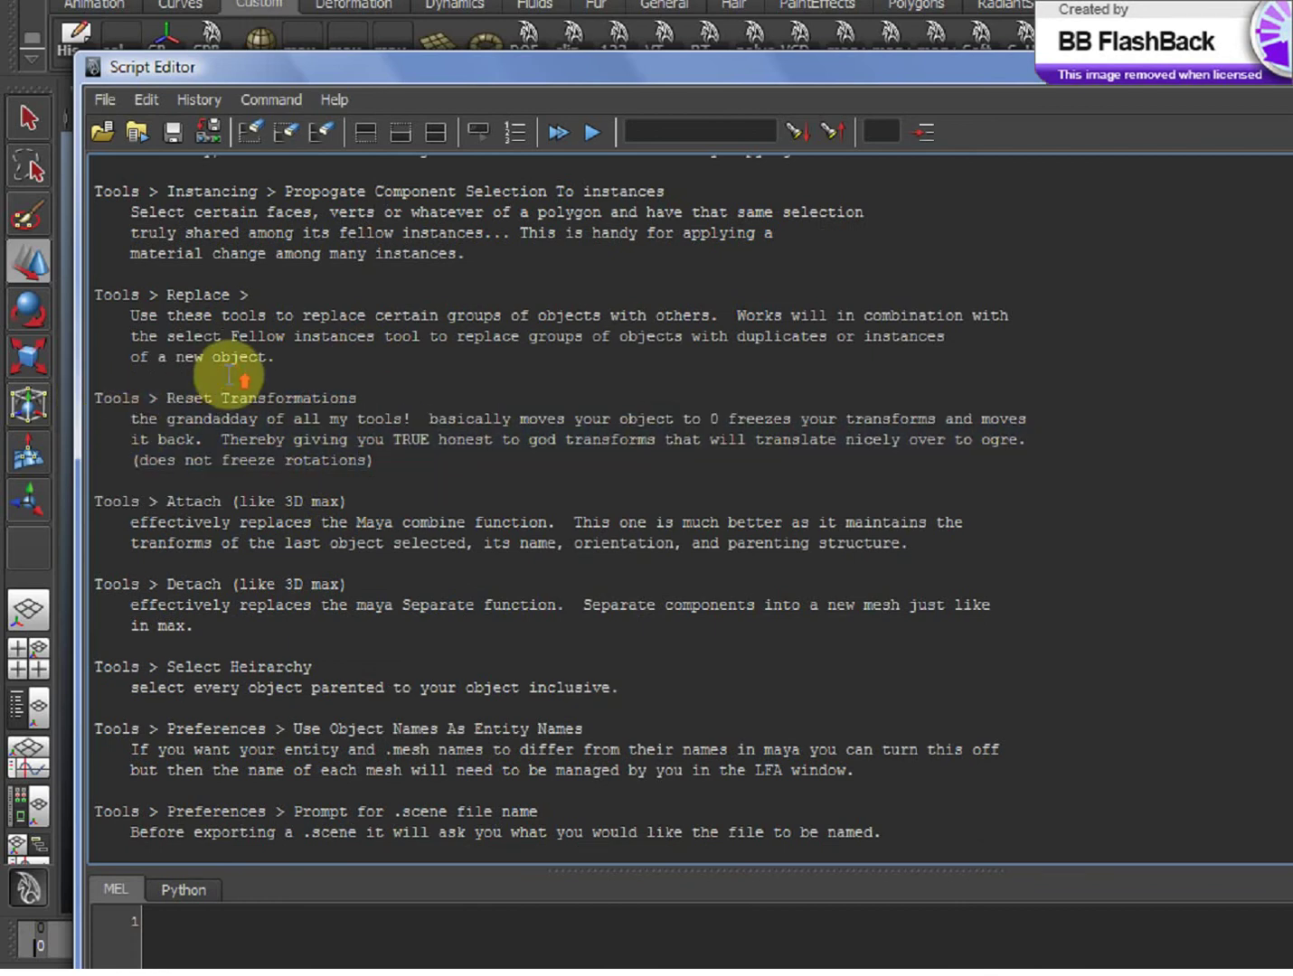
scroll(230, 371, "up", 10)
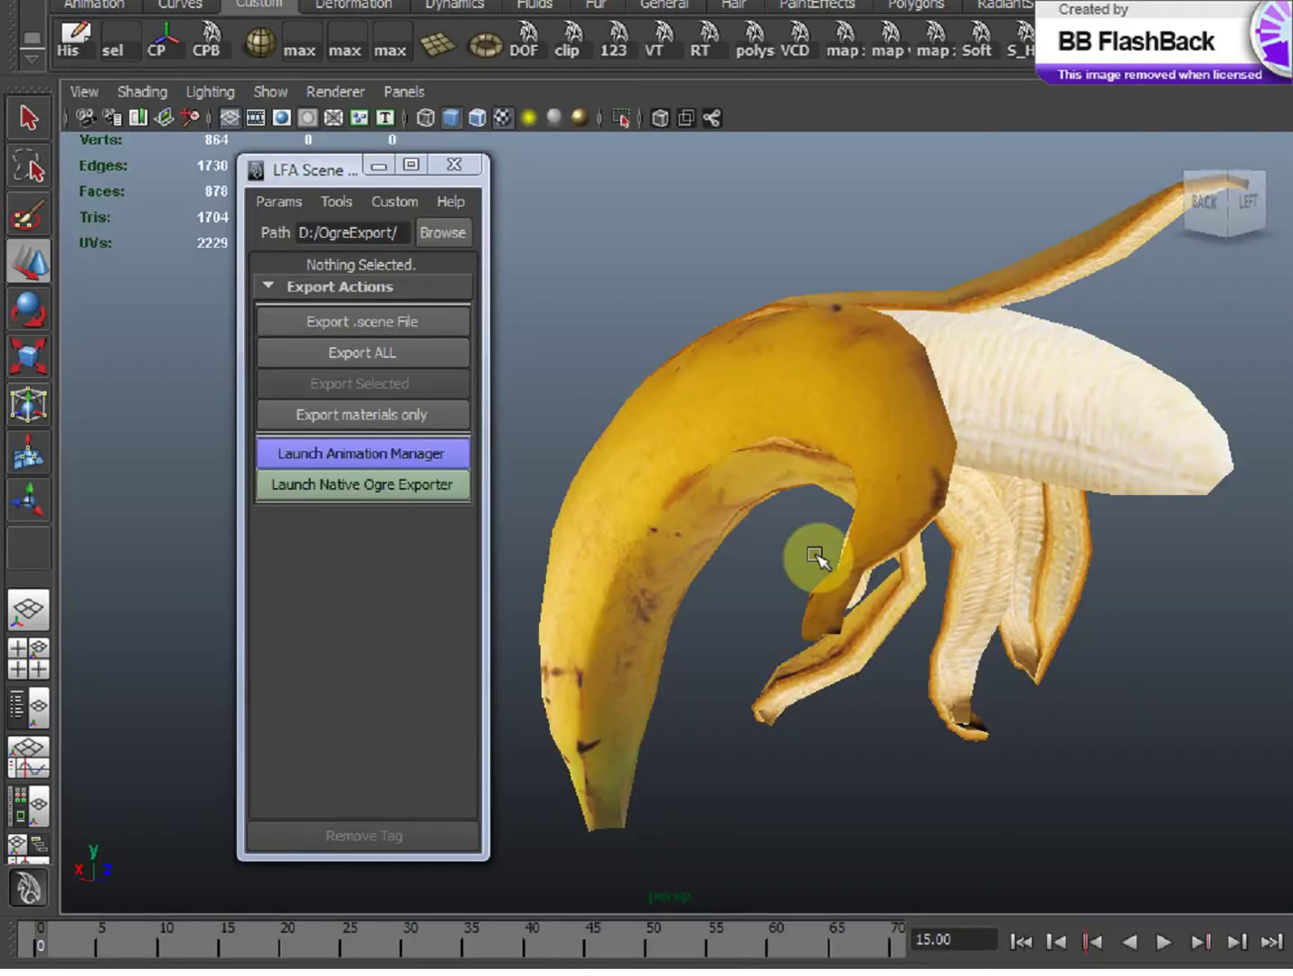
- Examine the banana in wireframe, select the banana peel mesh, and return the viewport to textured shading
left_click_drag(969, 531, 891, 583, "alt")
key("4")
left_click(889, 335)
left_click_drag(786, 168, 888, 261)
left_click_drag(850, 357, 696, 391, "alt")
left_click(688, 392)
left_click(643, 322)
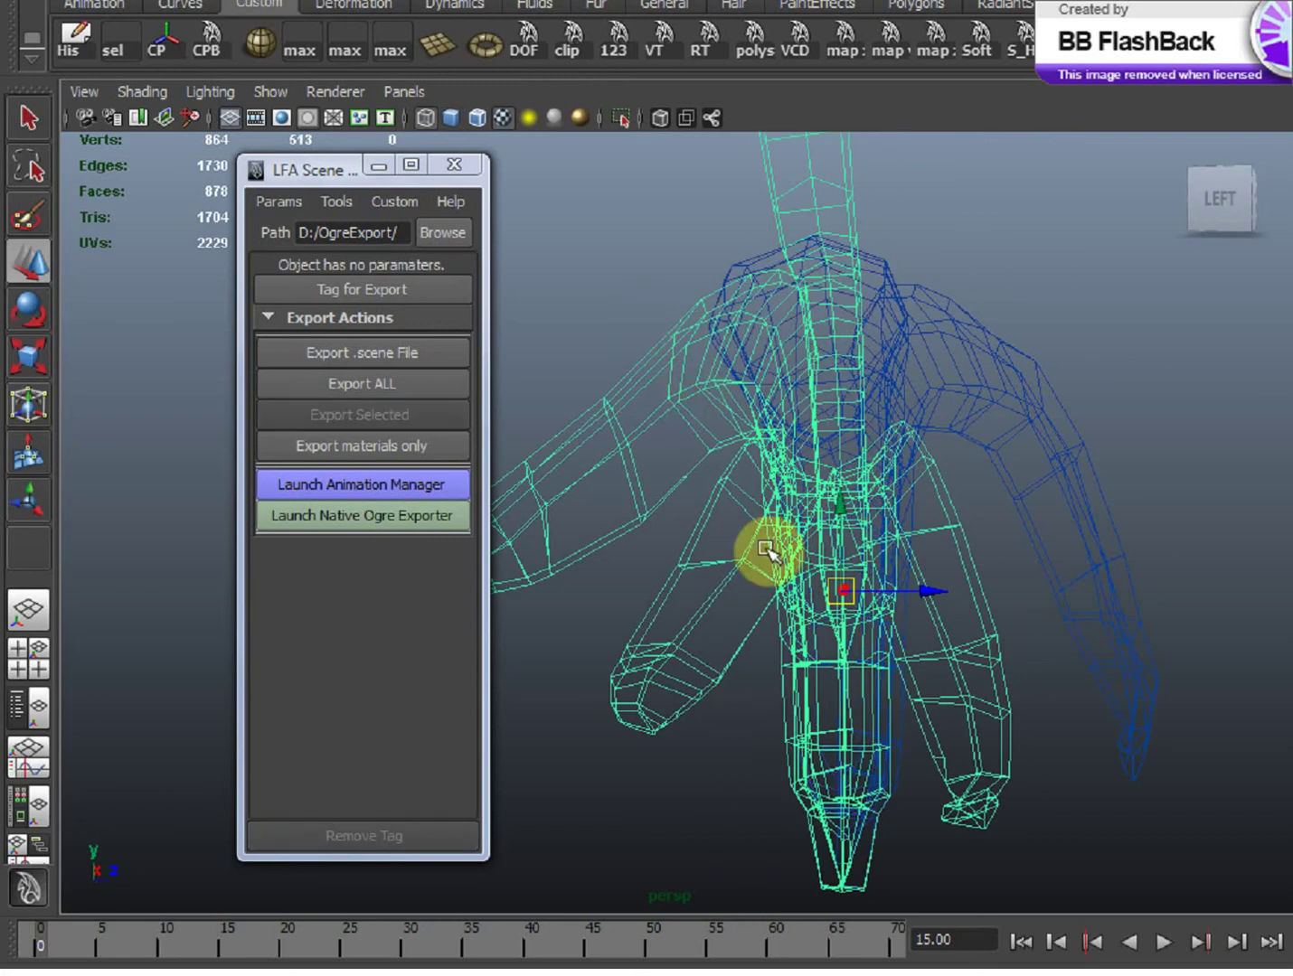
mouse_move(765, 548)
left_mouse_down("alt")
mouse_move(897, 469)
mouse_move(884, 473)
mouse_move(913, 509)
left_mouse_up("alt")
key("5")
key("6")
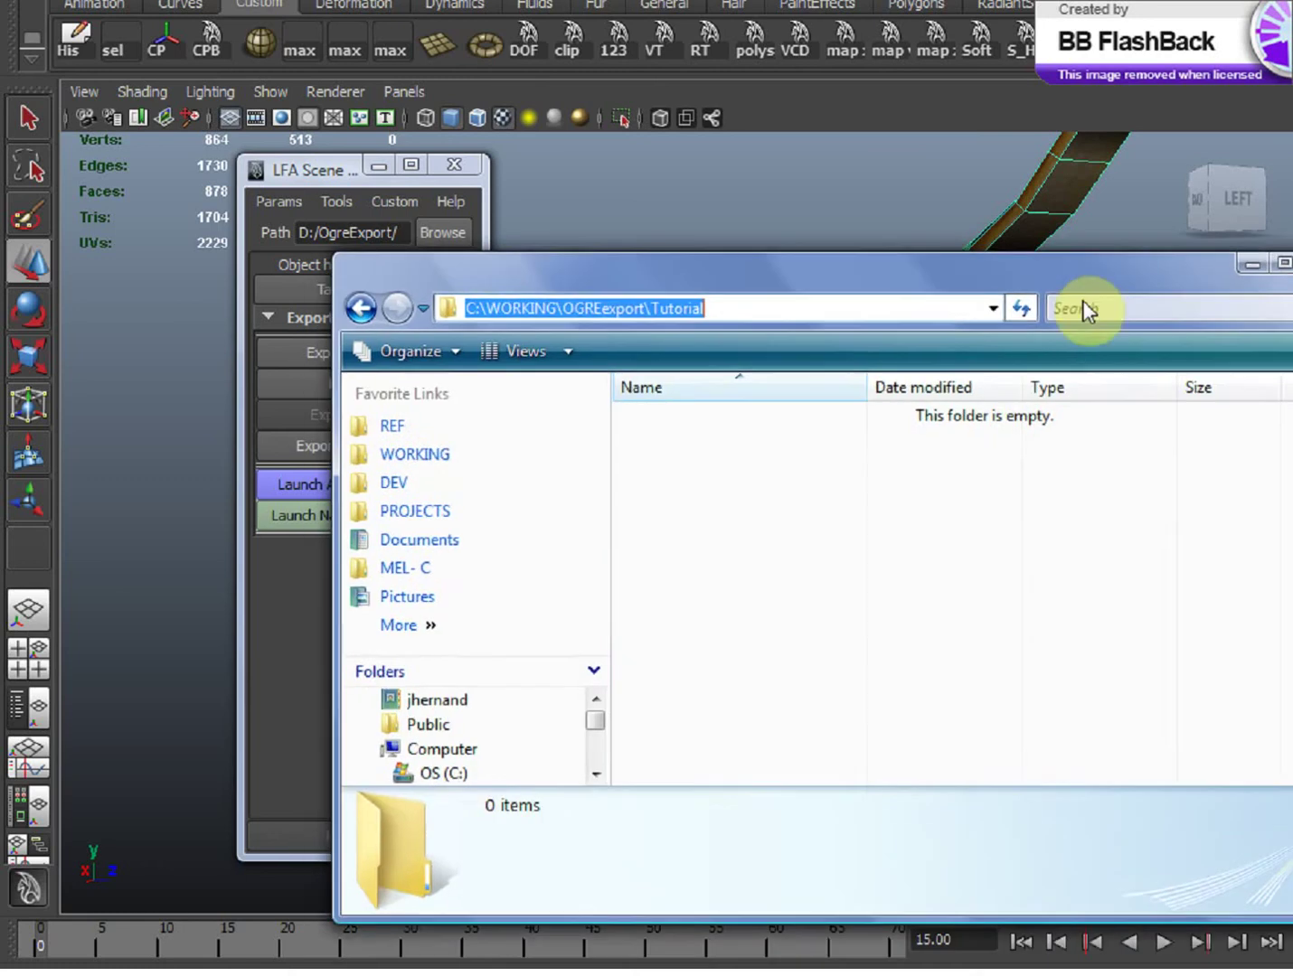
- Copy the folder path C:\WORKING\OGREexport\Tutorial from the file browser and set it as the scene manager's export path
left_click_drag(1082, 304, 1102, 406)
left_click_drag(829, 426, 432, 423)
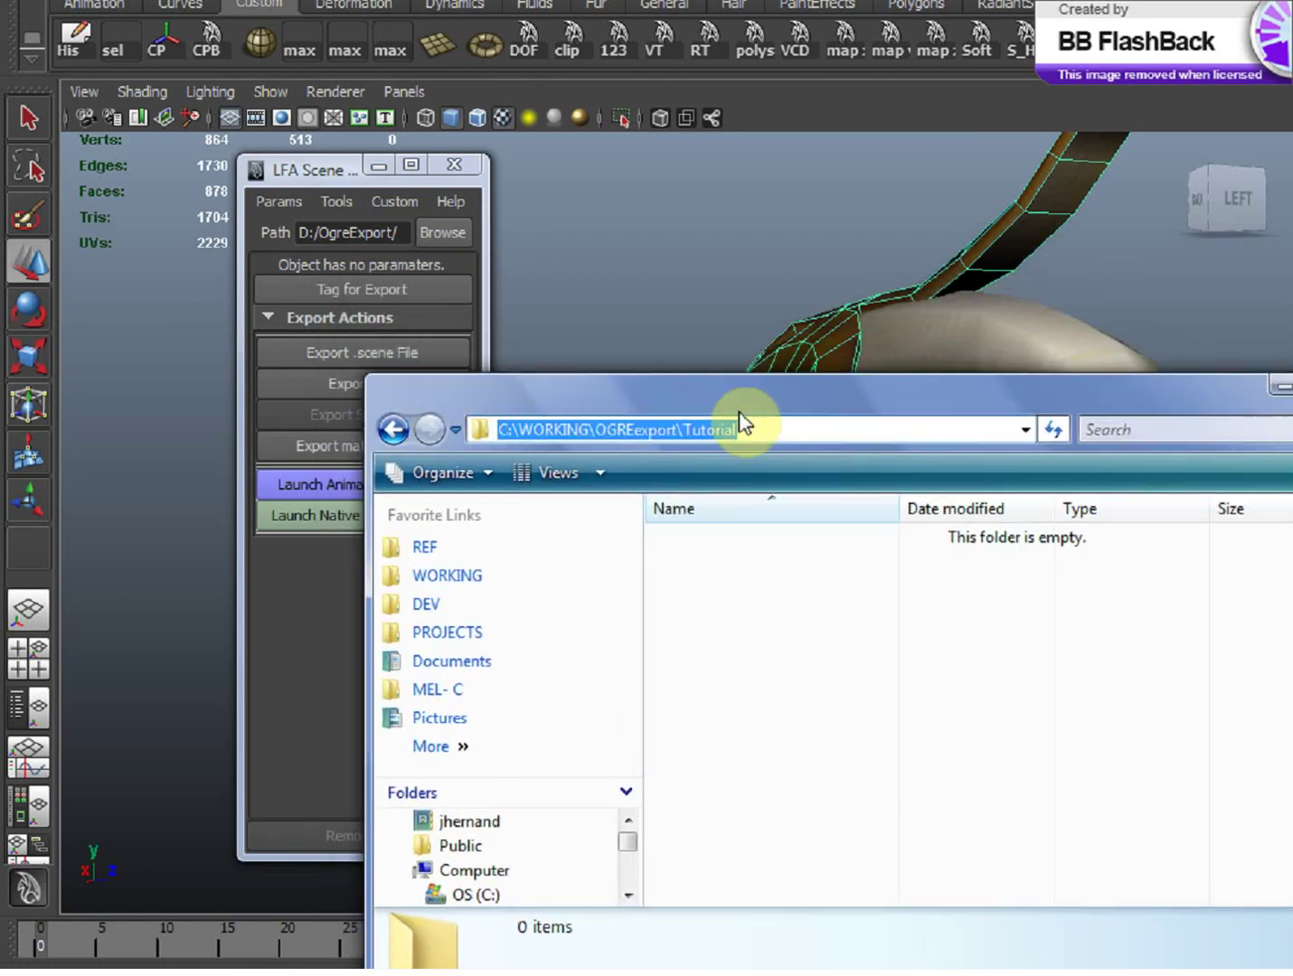
key("ctrl+c")
left_click_drag(758, 389, 732, 973)
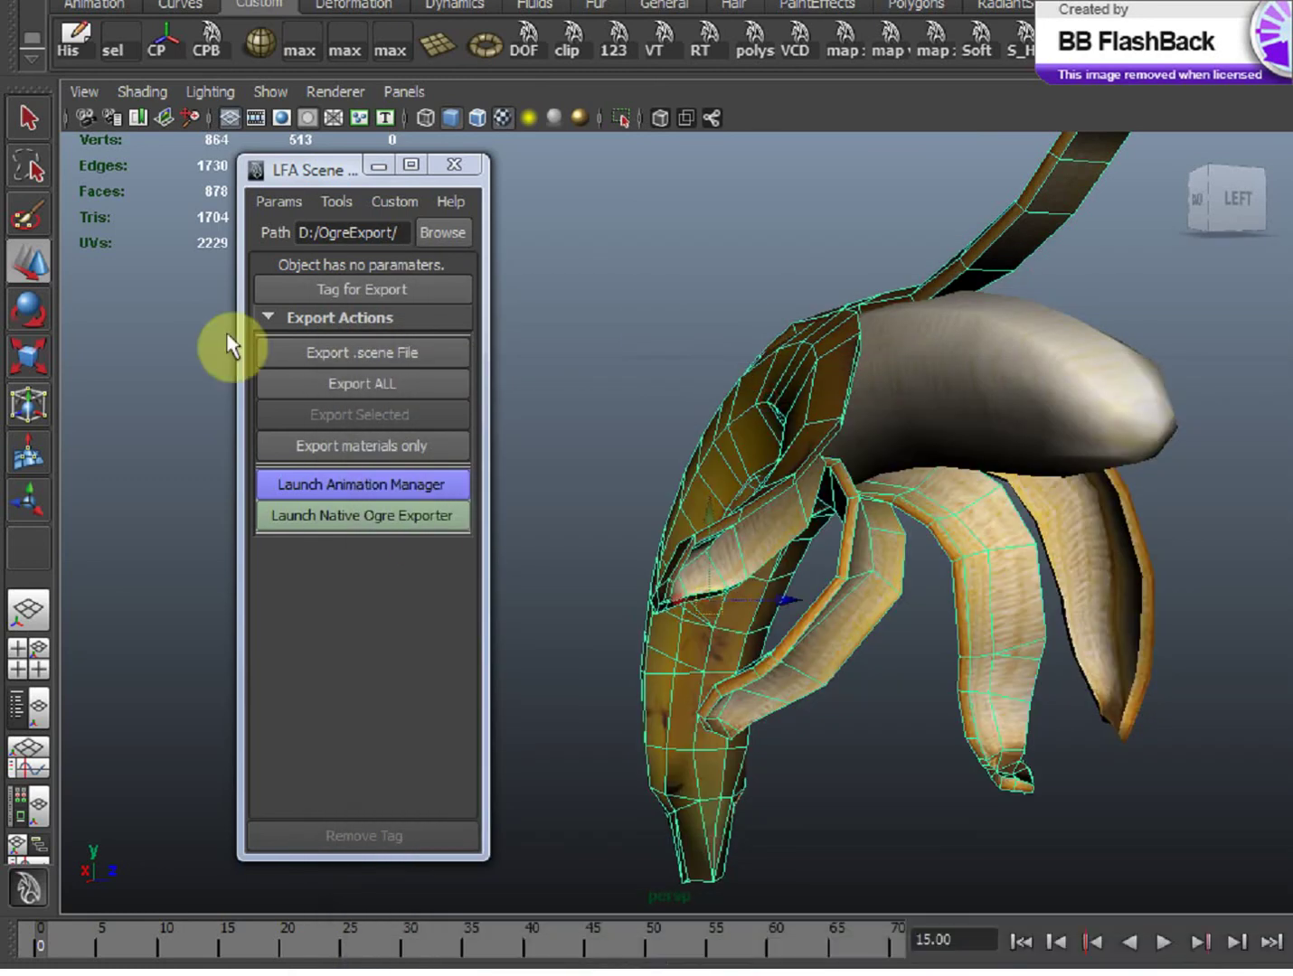
triple_click(327, 235)
key("ctrl+v")
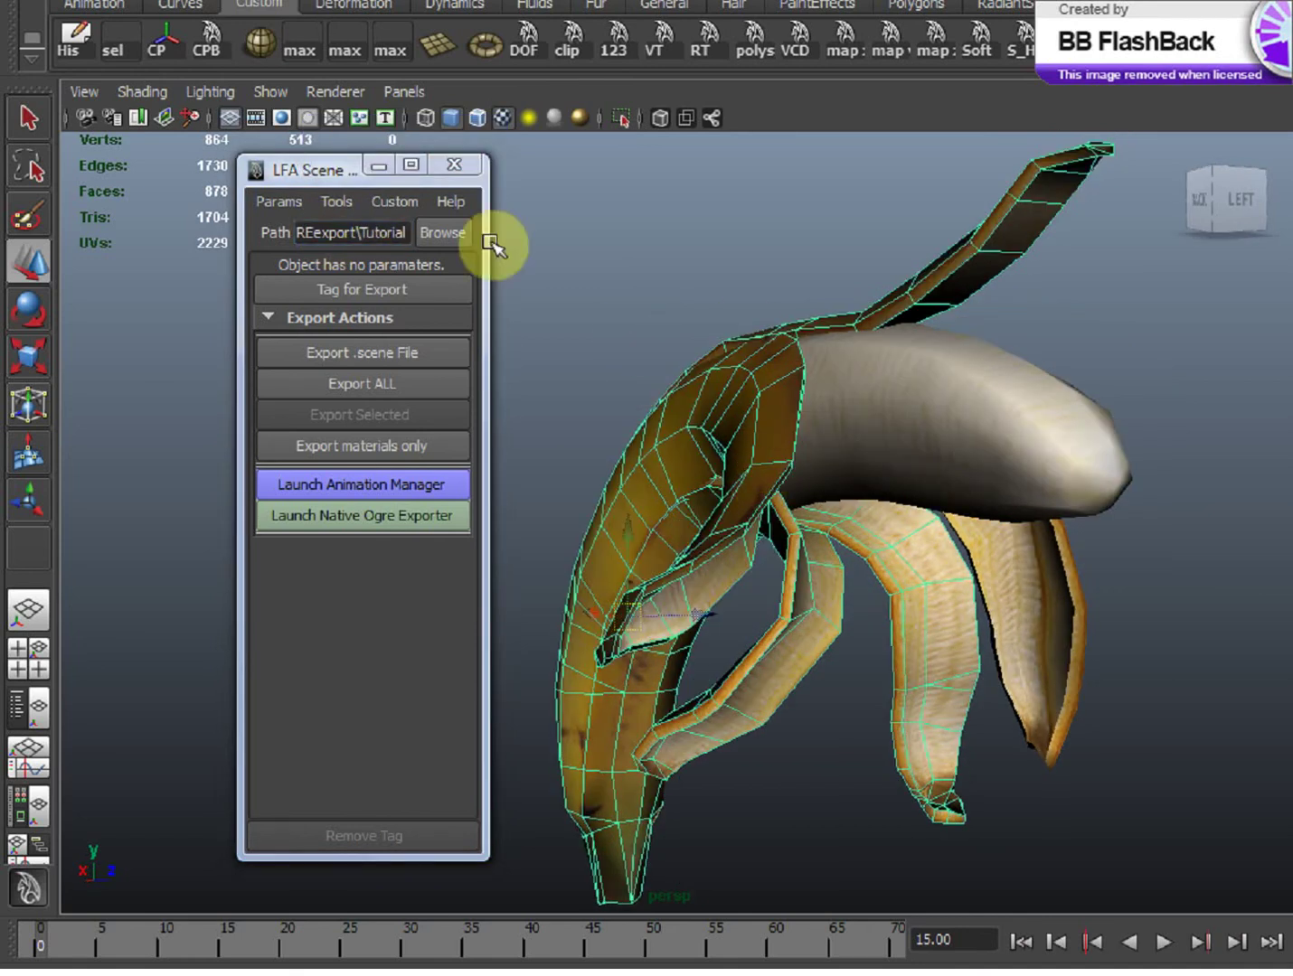
- Try exporting all objects while none is tagged and check the Tutorial folder for files
left_click_drag(850, 536, 830, 515, "alt")
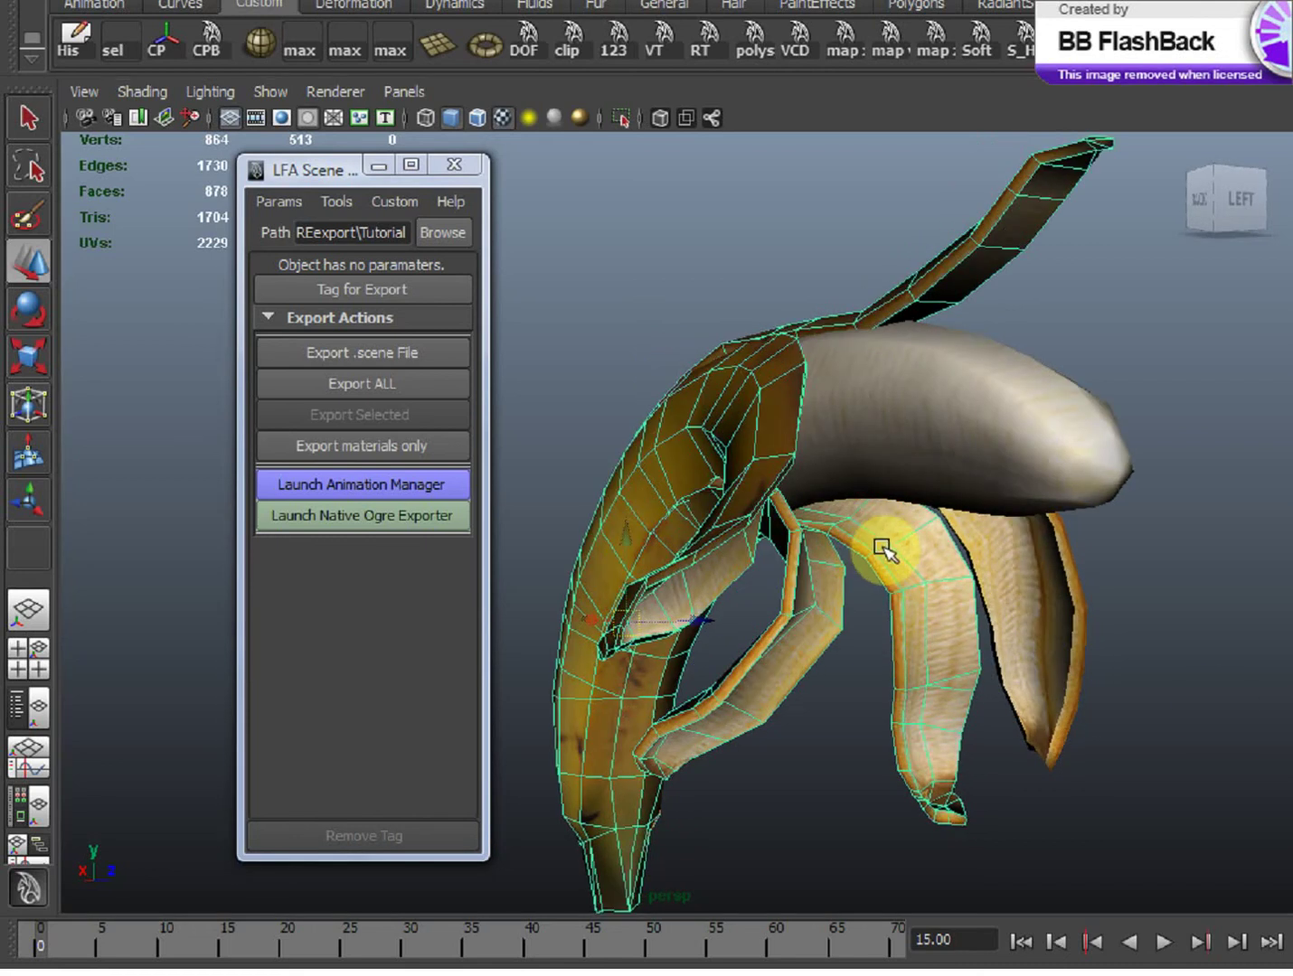
left_click_drag(886, 548, 837, 511, "alt")
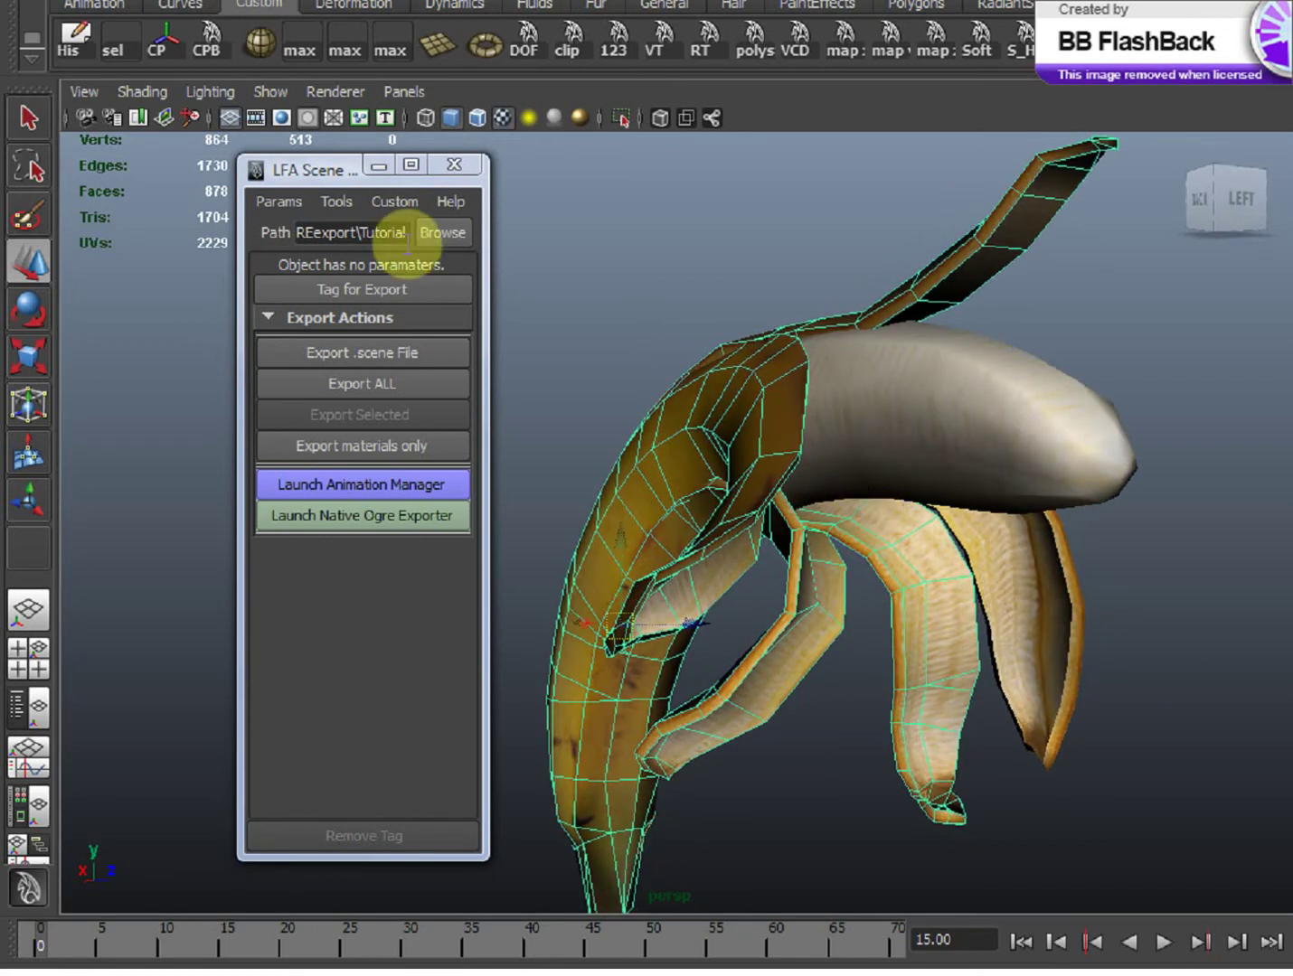
left_click(360, 392)
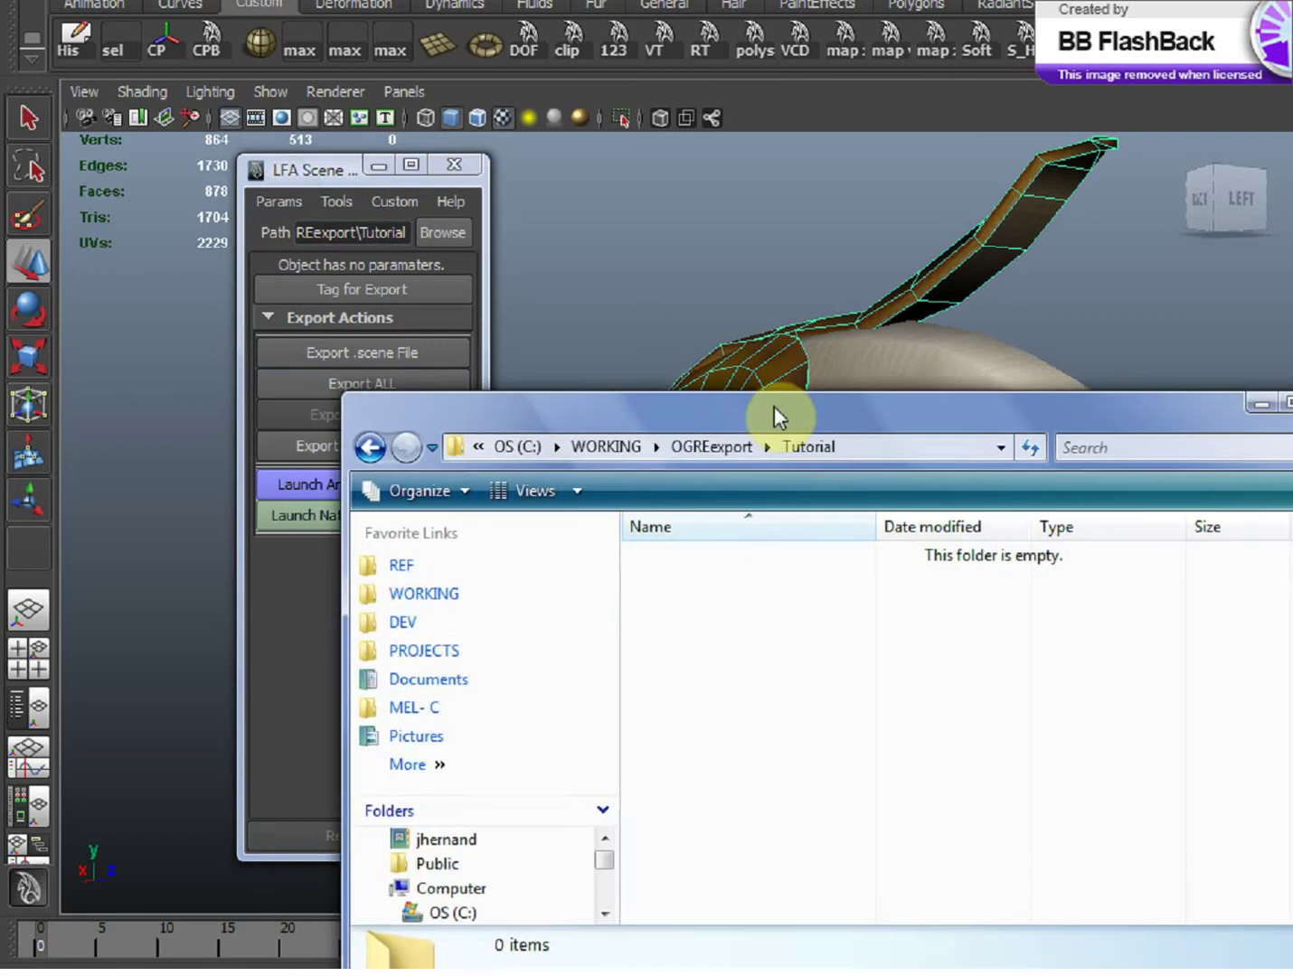
left_click_drag(774, 406, 810, 975)
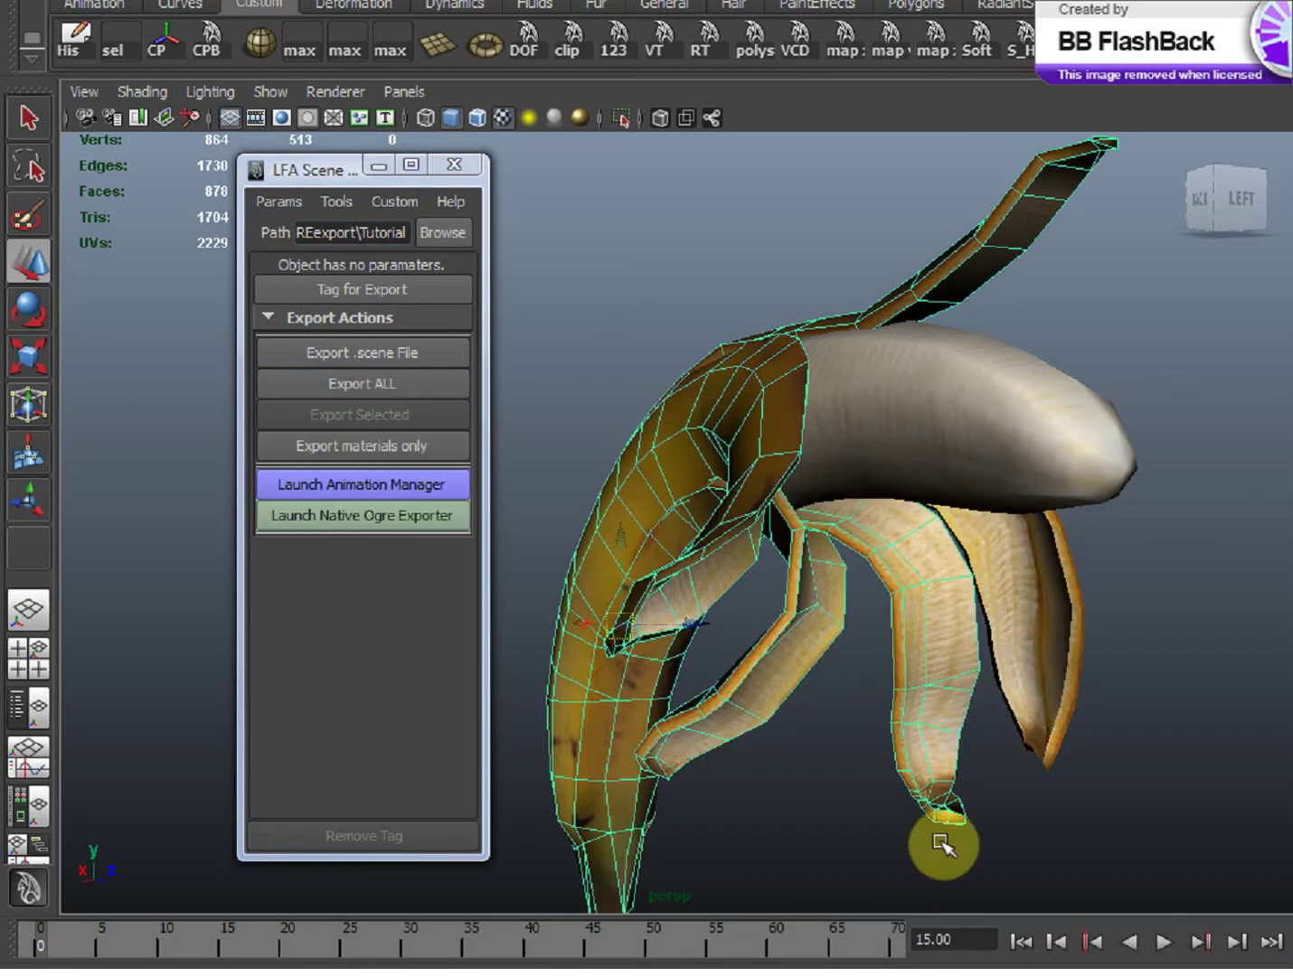
- Tag the selected banana peel mesh for export to bring up its export parameters
left_click_drag(866, 746, 830, 734, "alt")
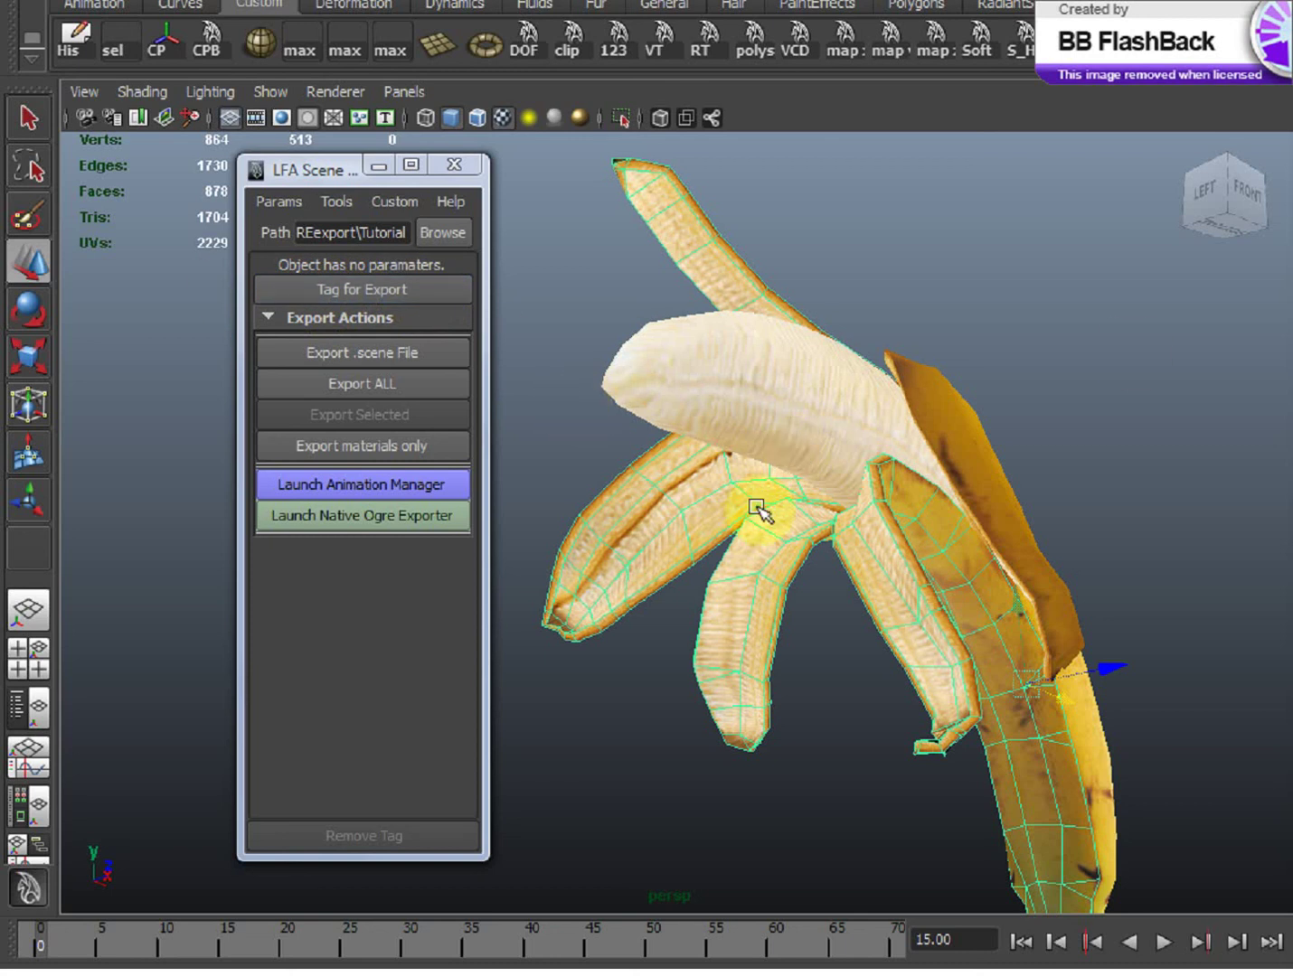
middle_click_drag(759, 511, 771, 443, "alt")
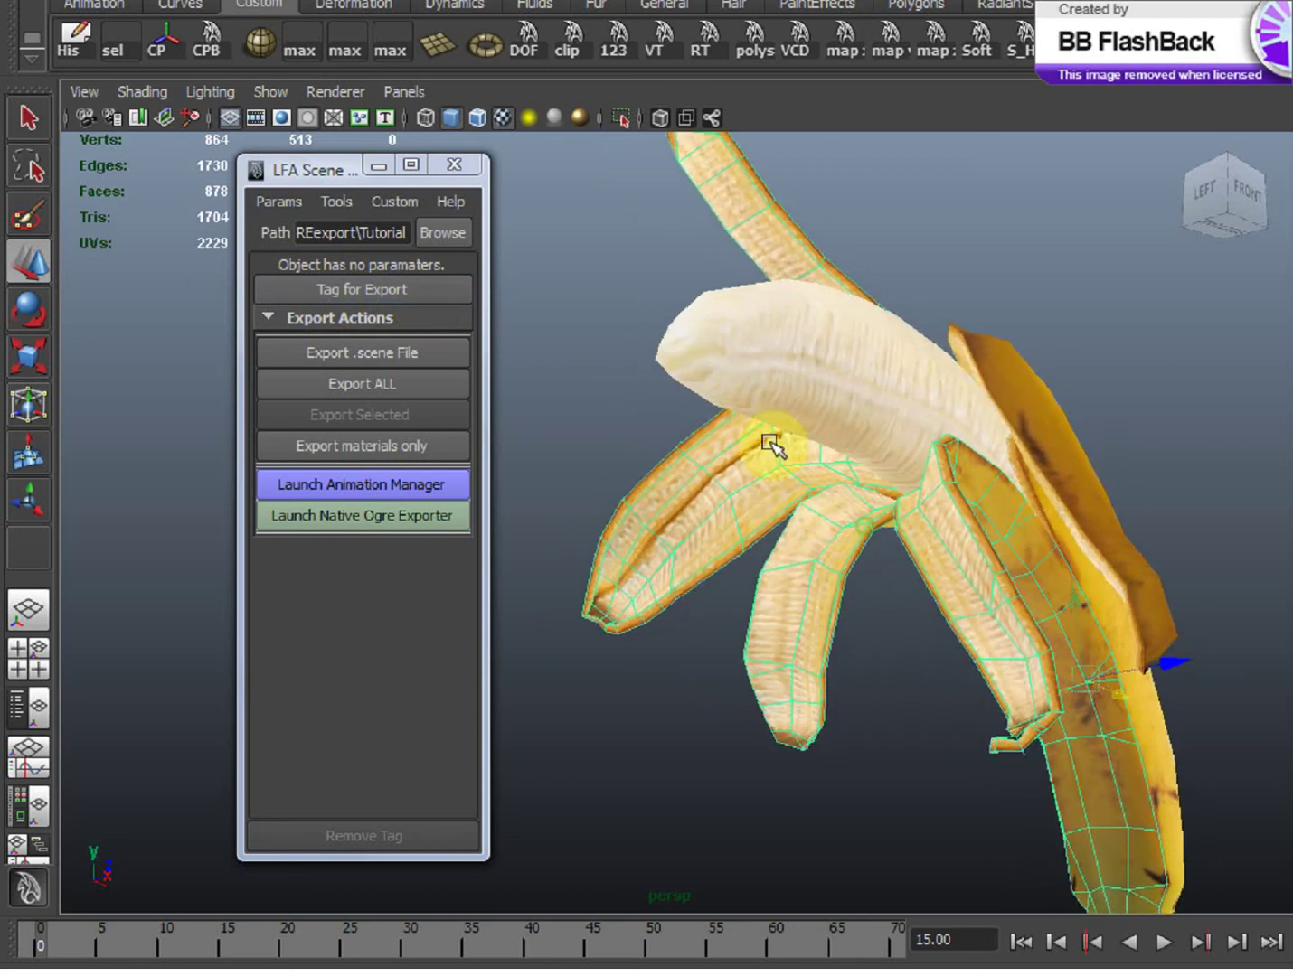
left_click(410, 290)
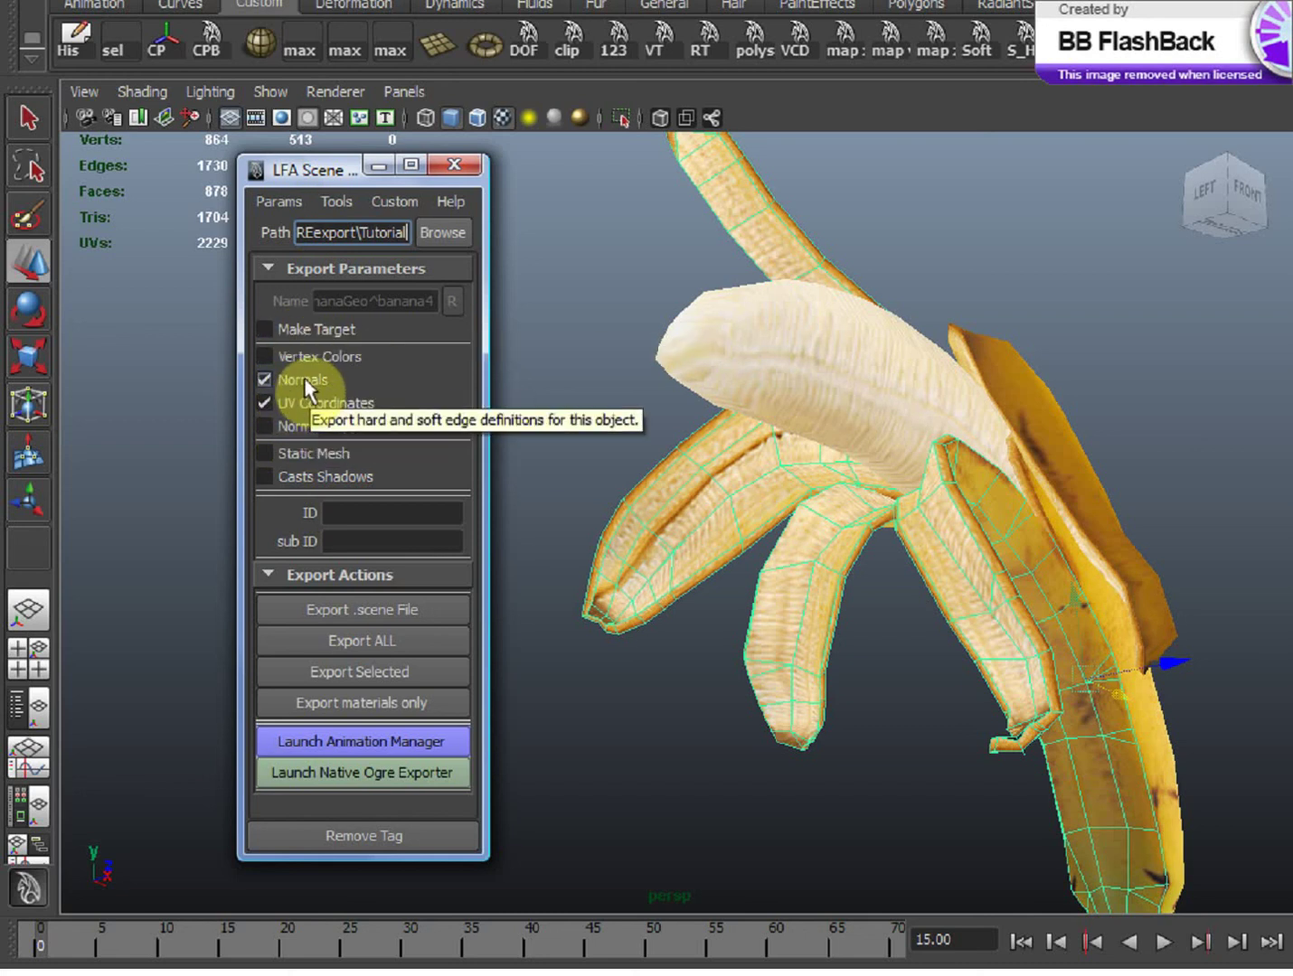
left_click(785, 640)
middle_click_drag(779, 639, 771, 635, "alt")
right_click_drag(765, 638, 736, 649, "alt")
- Select all the banana meshes and remove their export tags, deleting the parameters with HARD delete parameters
left_click_drag(1023, 281, 573, 820)
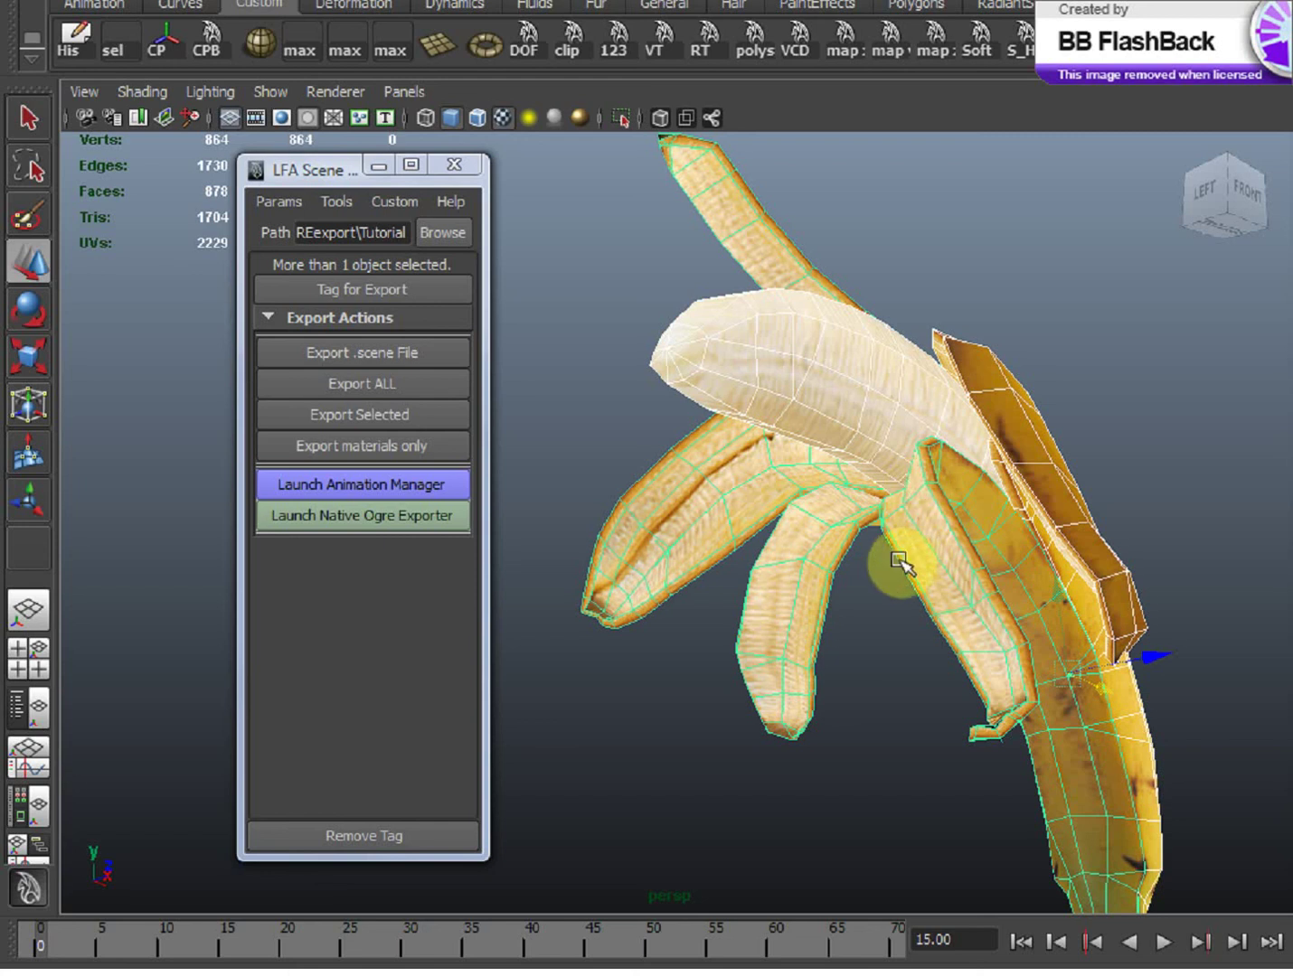
left_click_drag(850, 561, 944, 448, "alt")
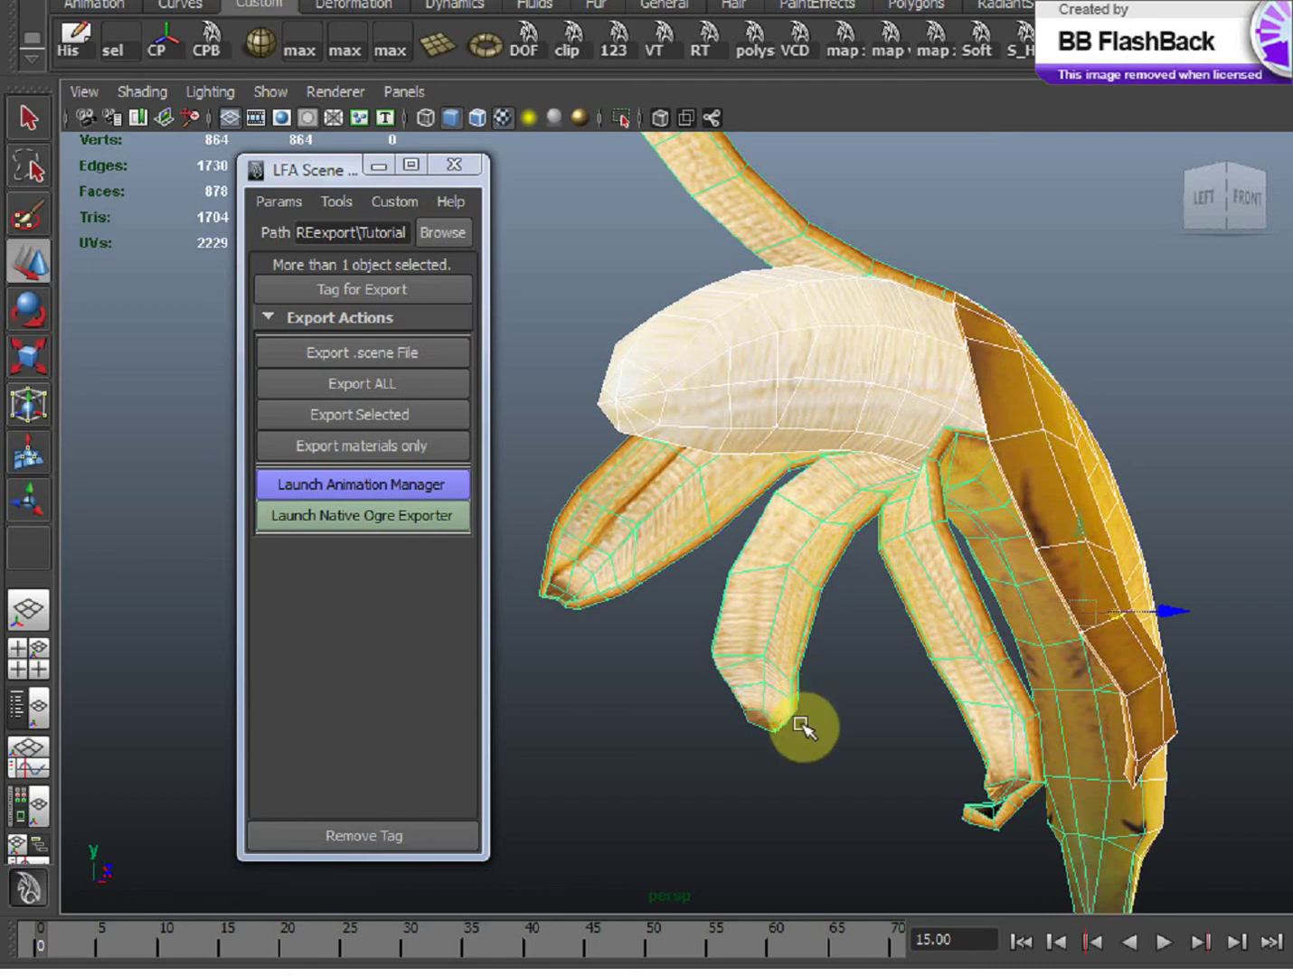
left_click_drag(865, 633, 707, 608, "alt")
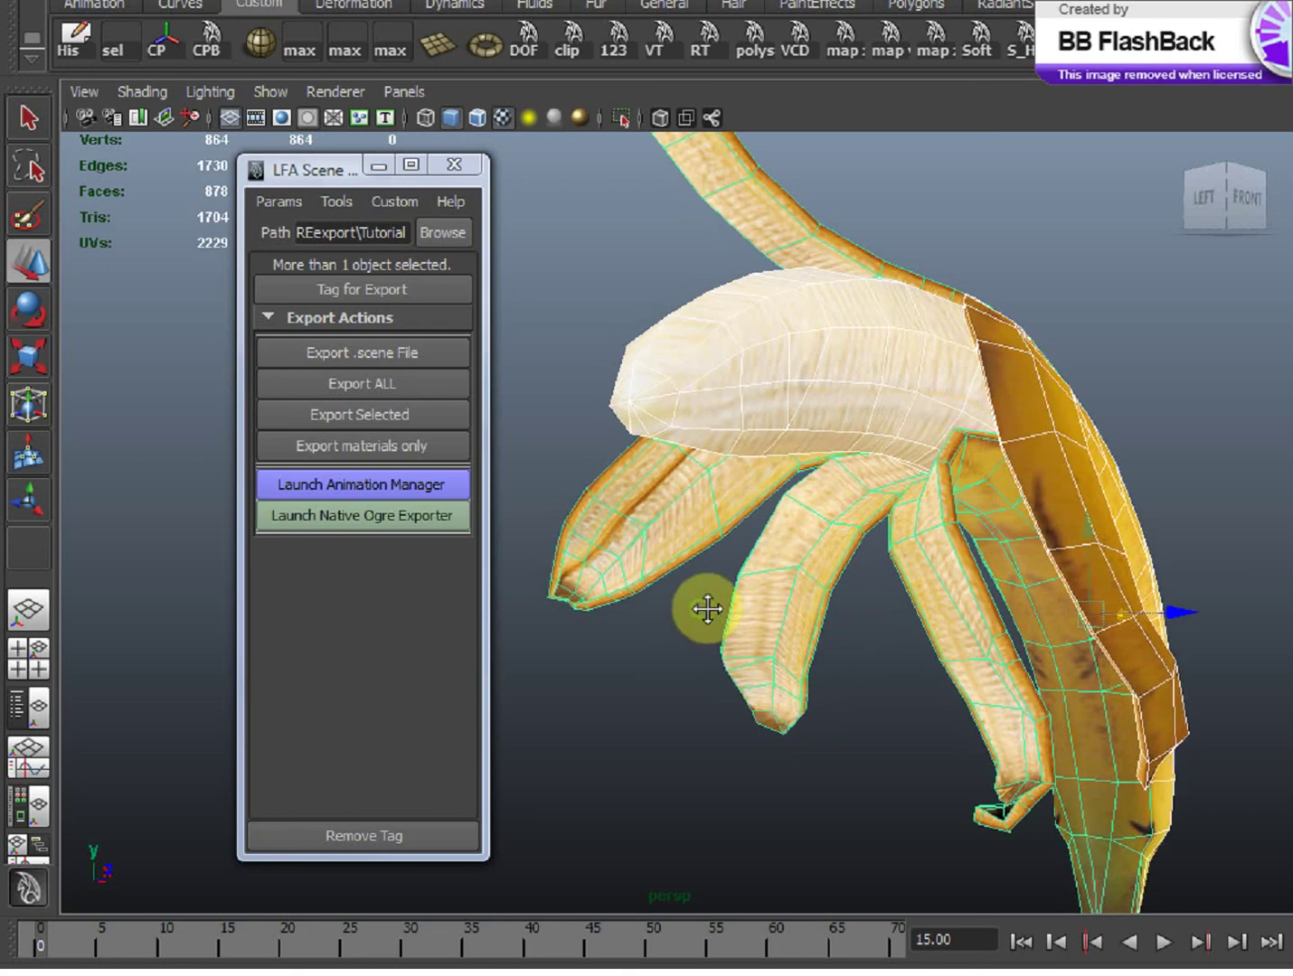
left_click(404, 838)
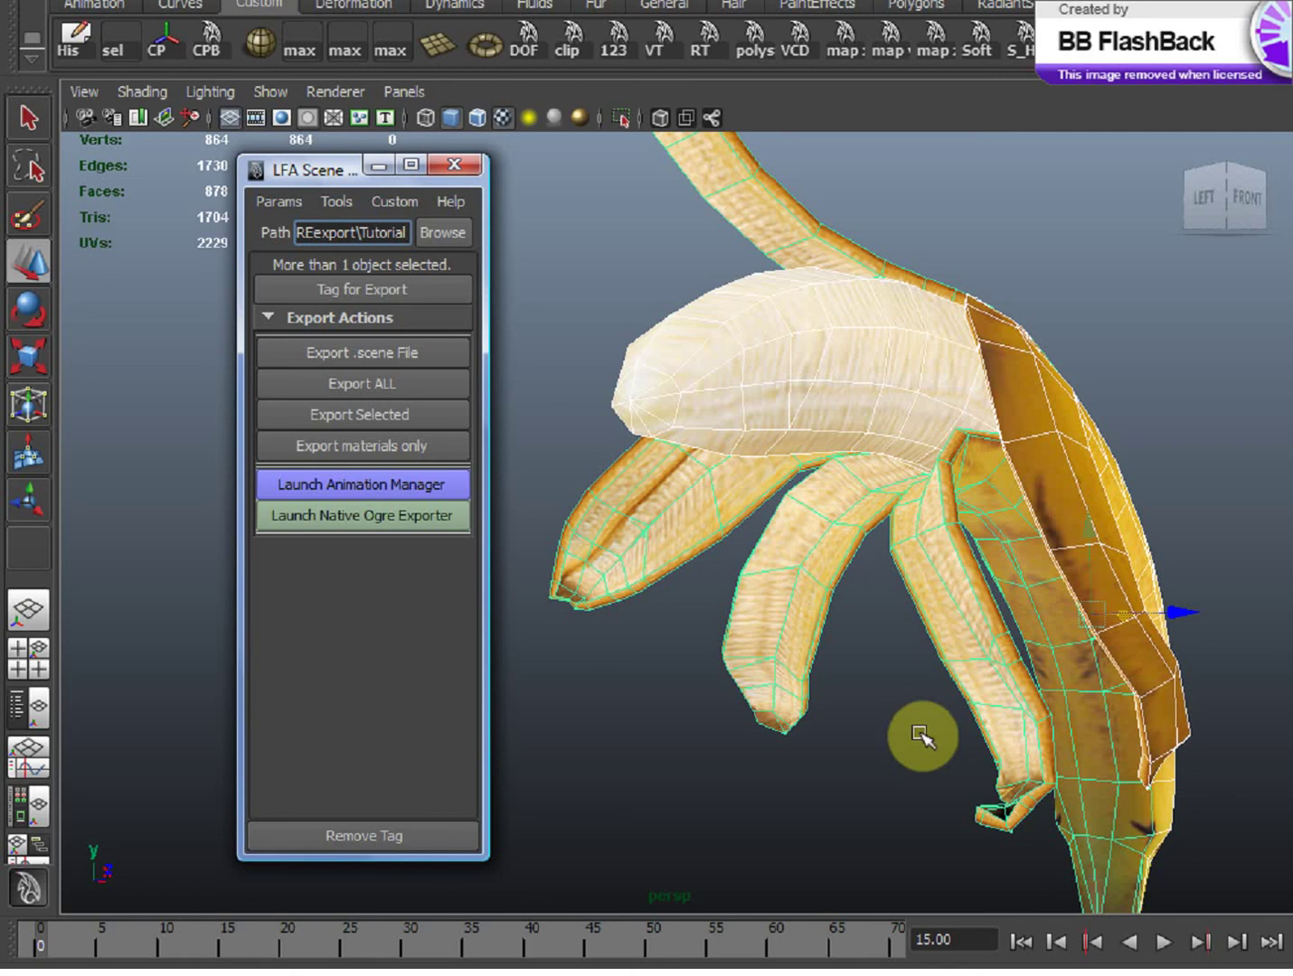
left_click(276, 199)
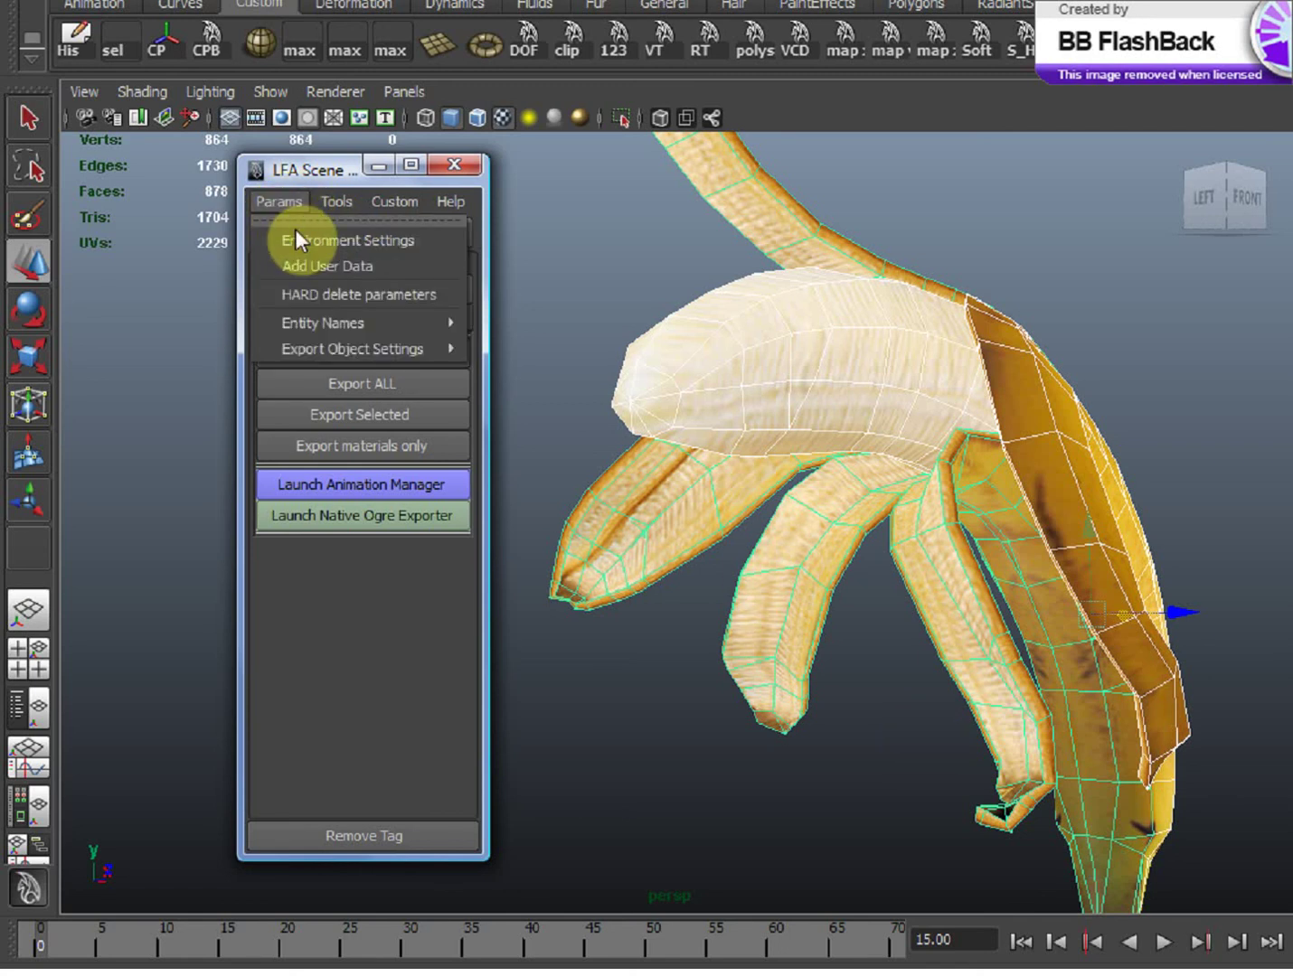
left_click(324, 291)
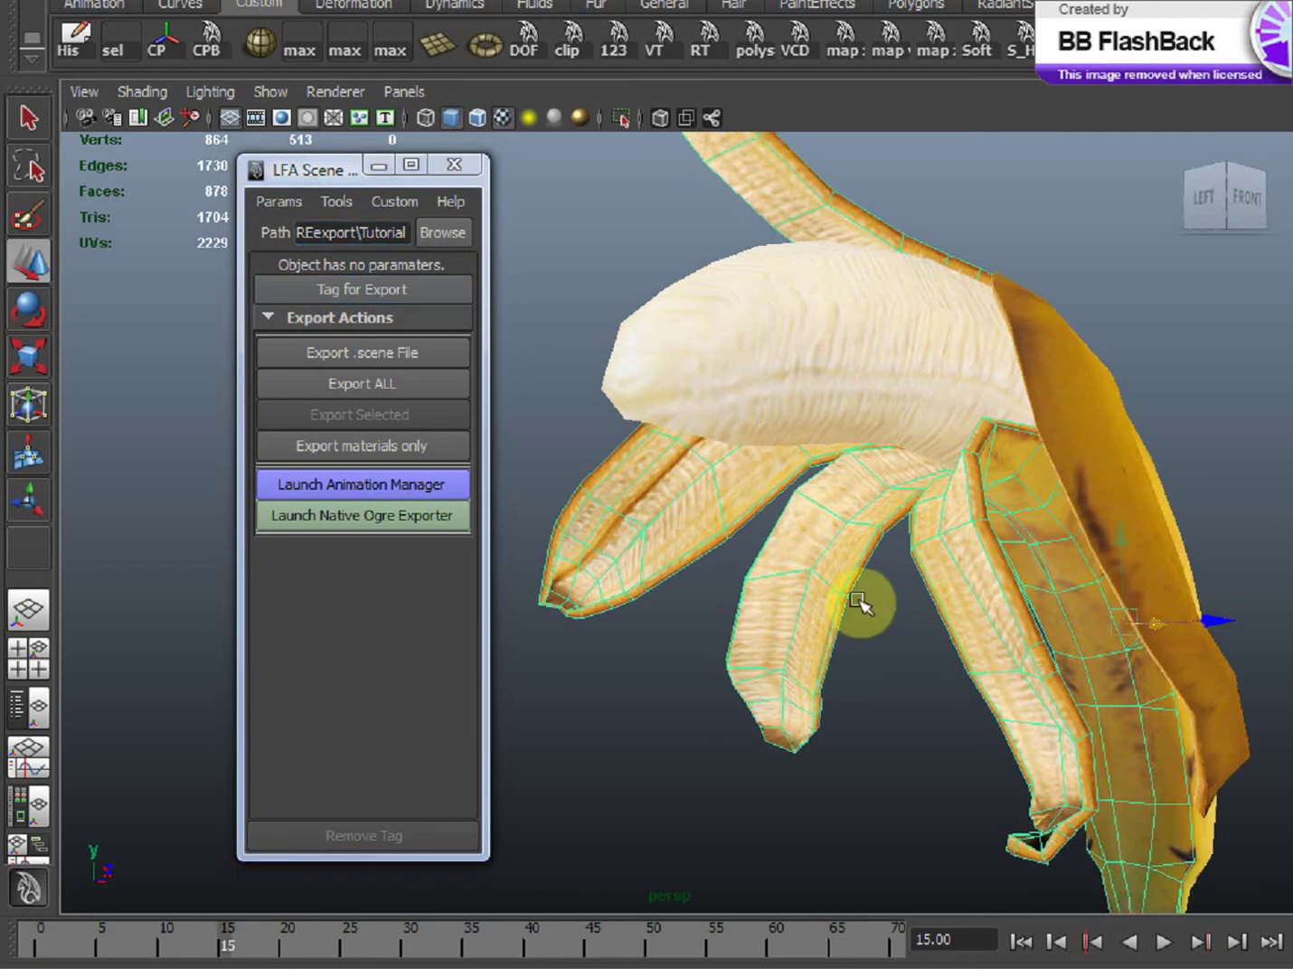
- Tag the banana peel mesh for export and export only the selected mesh into the Tutorial folder
left_click(821, 547)
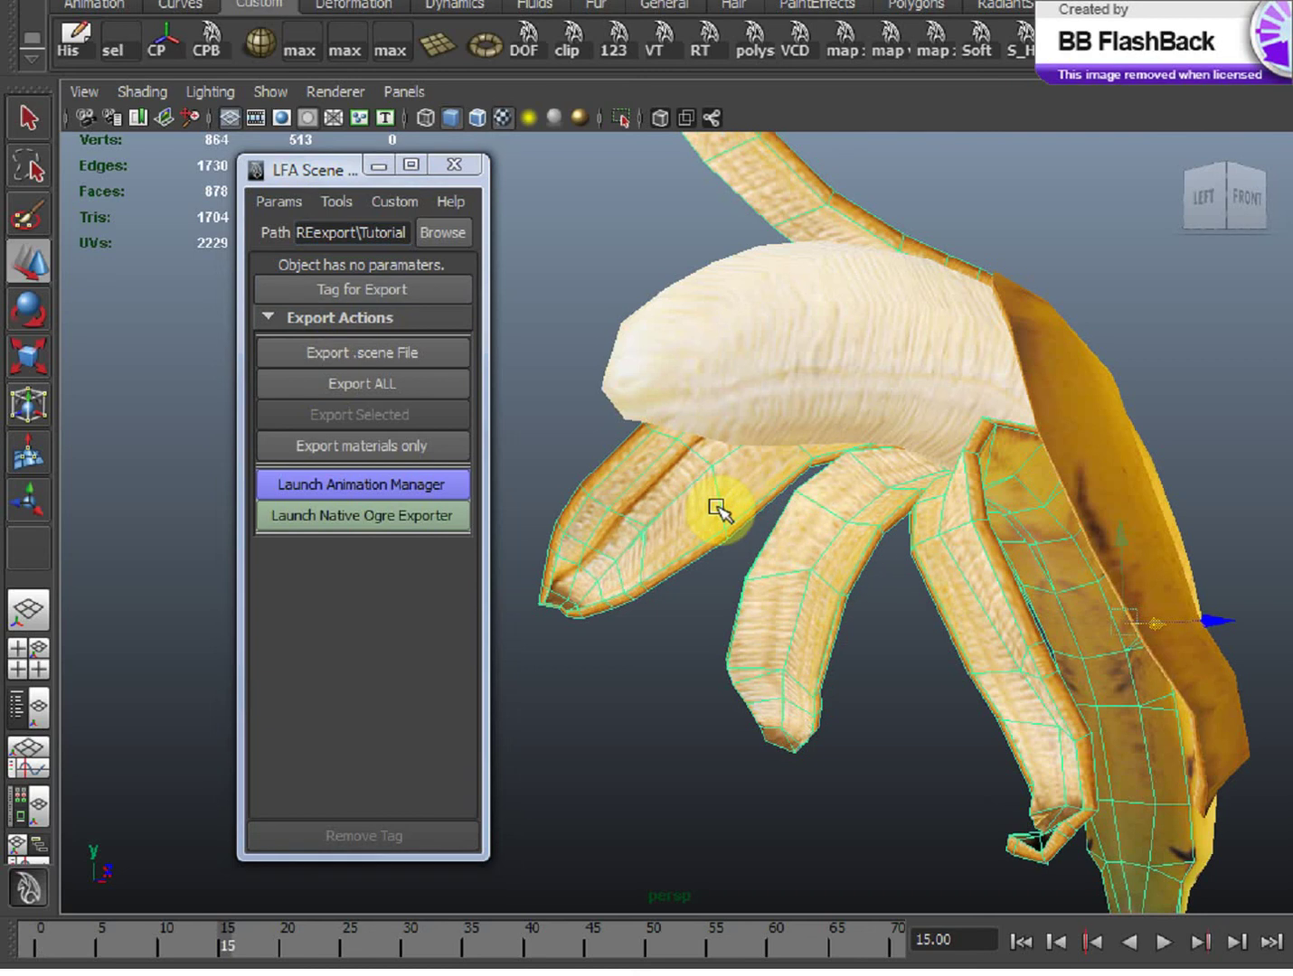
left_click(398, 291)
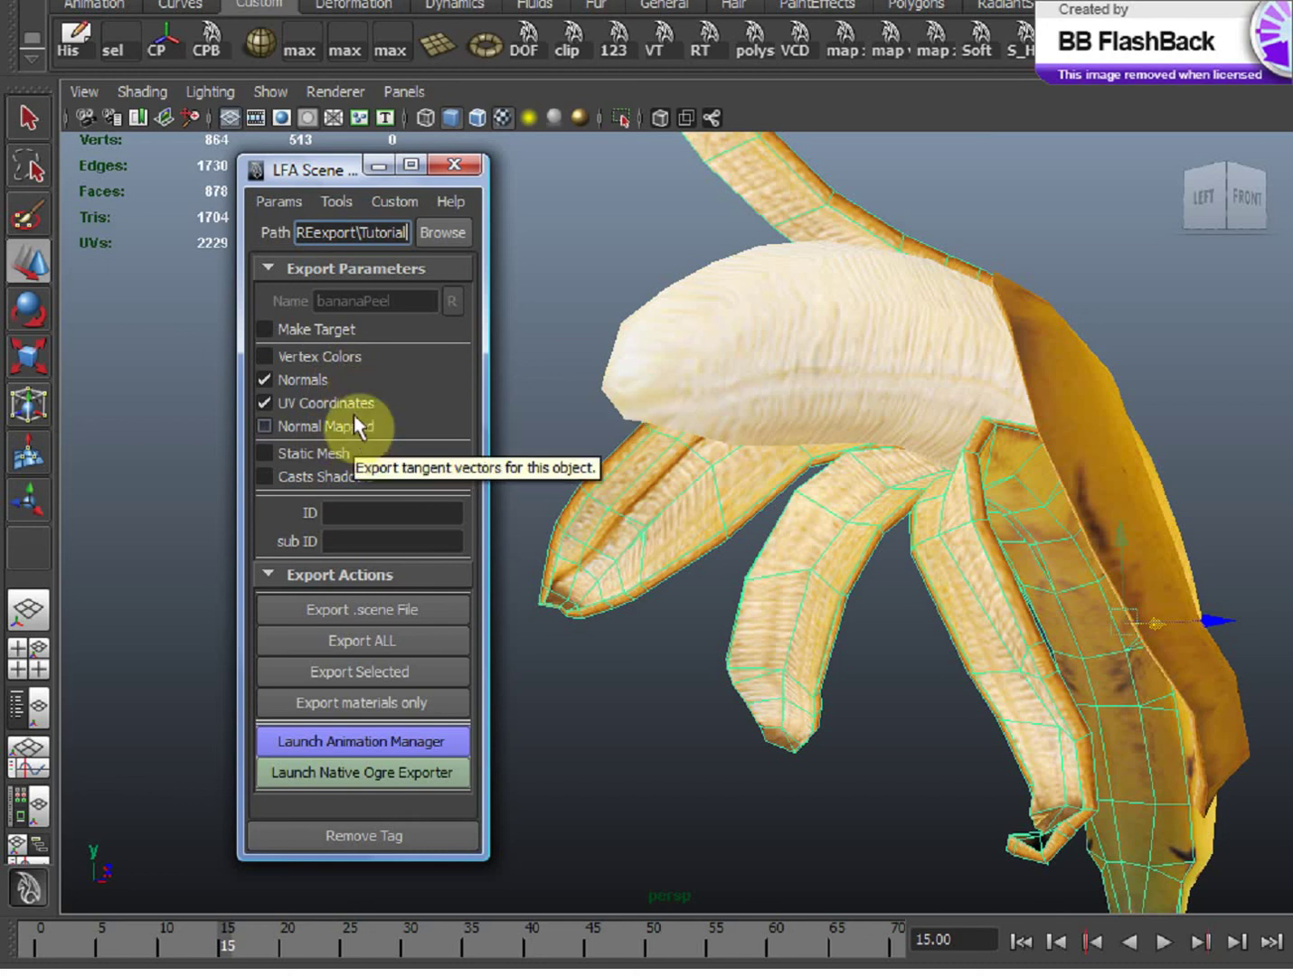
left_click(392, 668)
left_click_drag(692, 967, 607, 367)
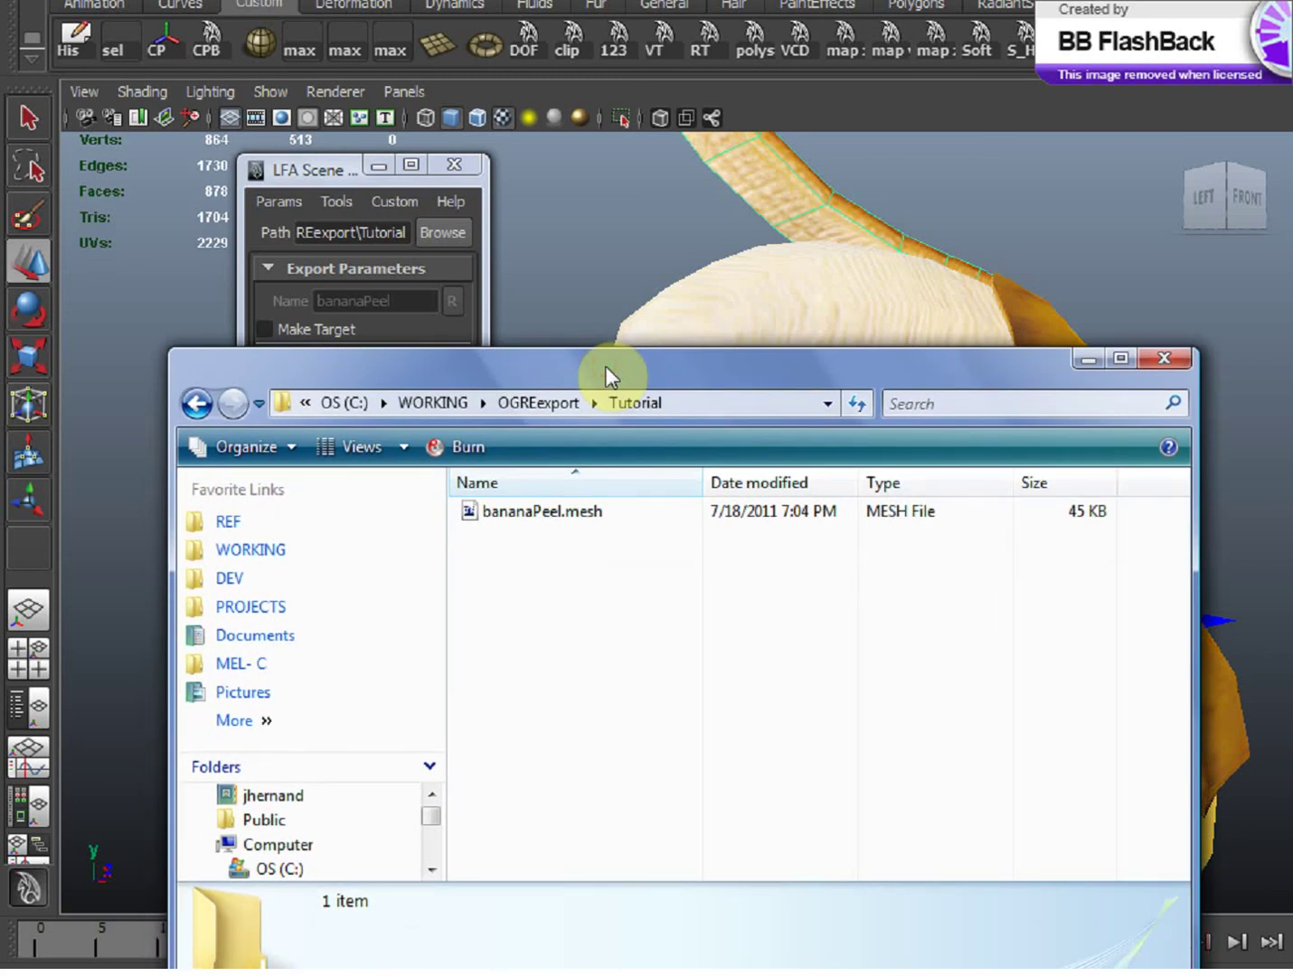
left_click_drag(606, 367, 987, 971)
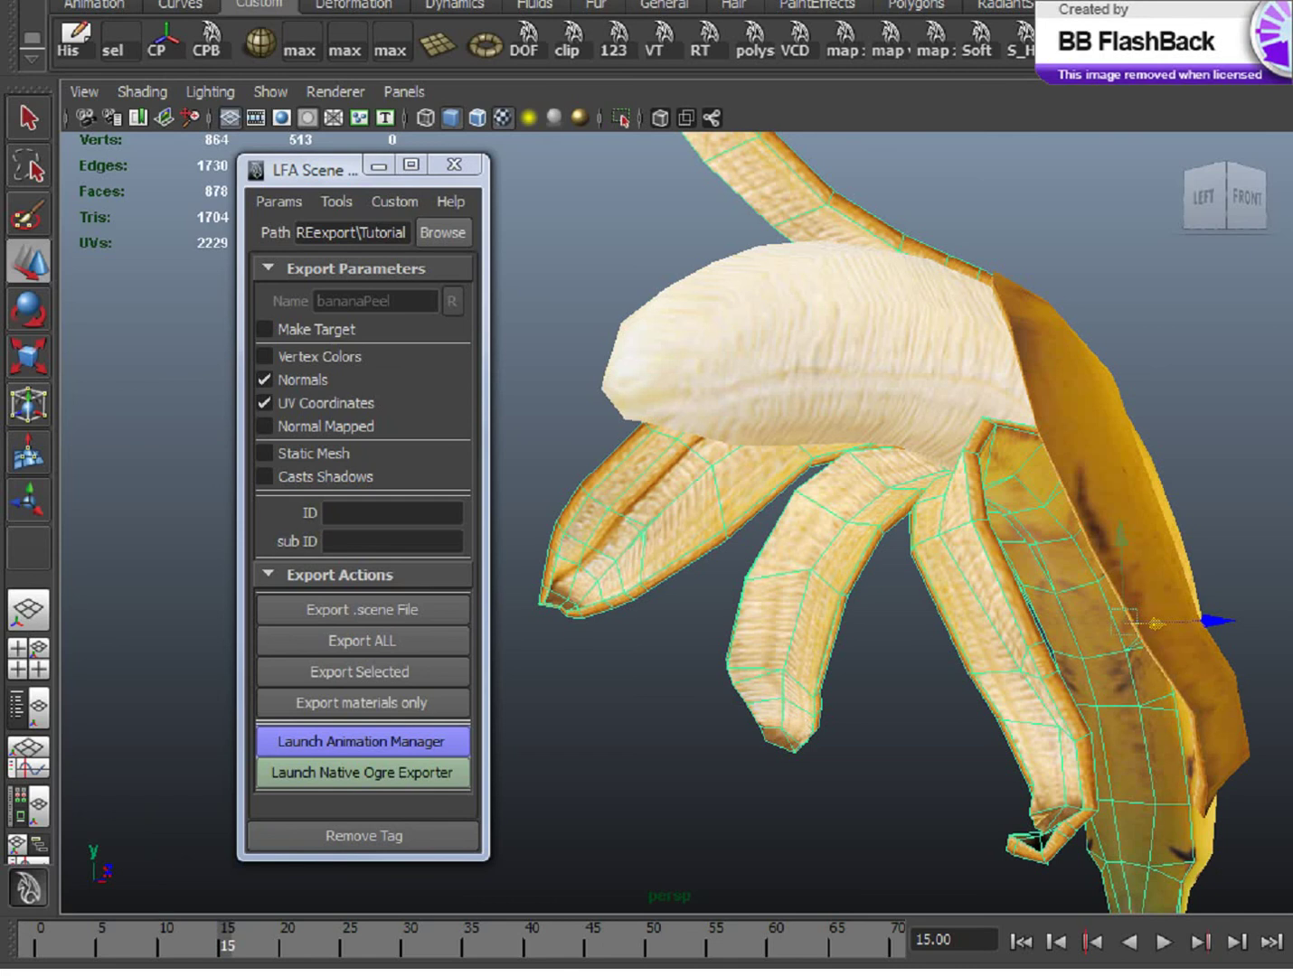
- Switch to OgreMax WinViewer and load bananaPeel.mesh from the Tutorial folder to preview the exported peel
left_click_drag(763, 971, 698, 303)
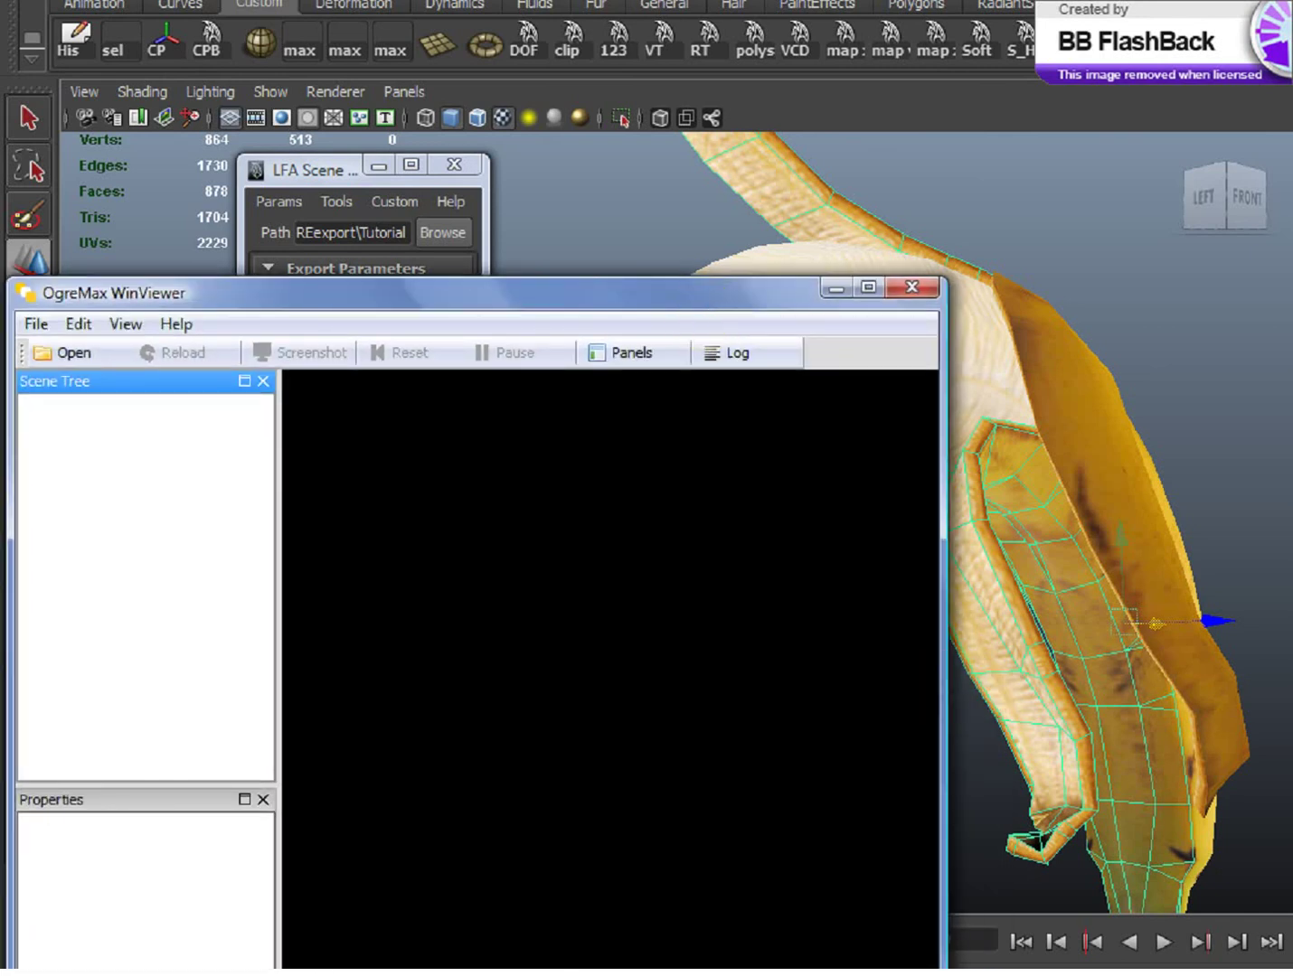
left_click_drag(1272, 970, 1210, 566)
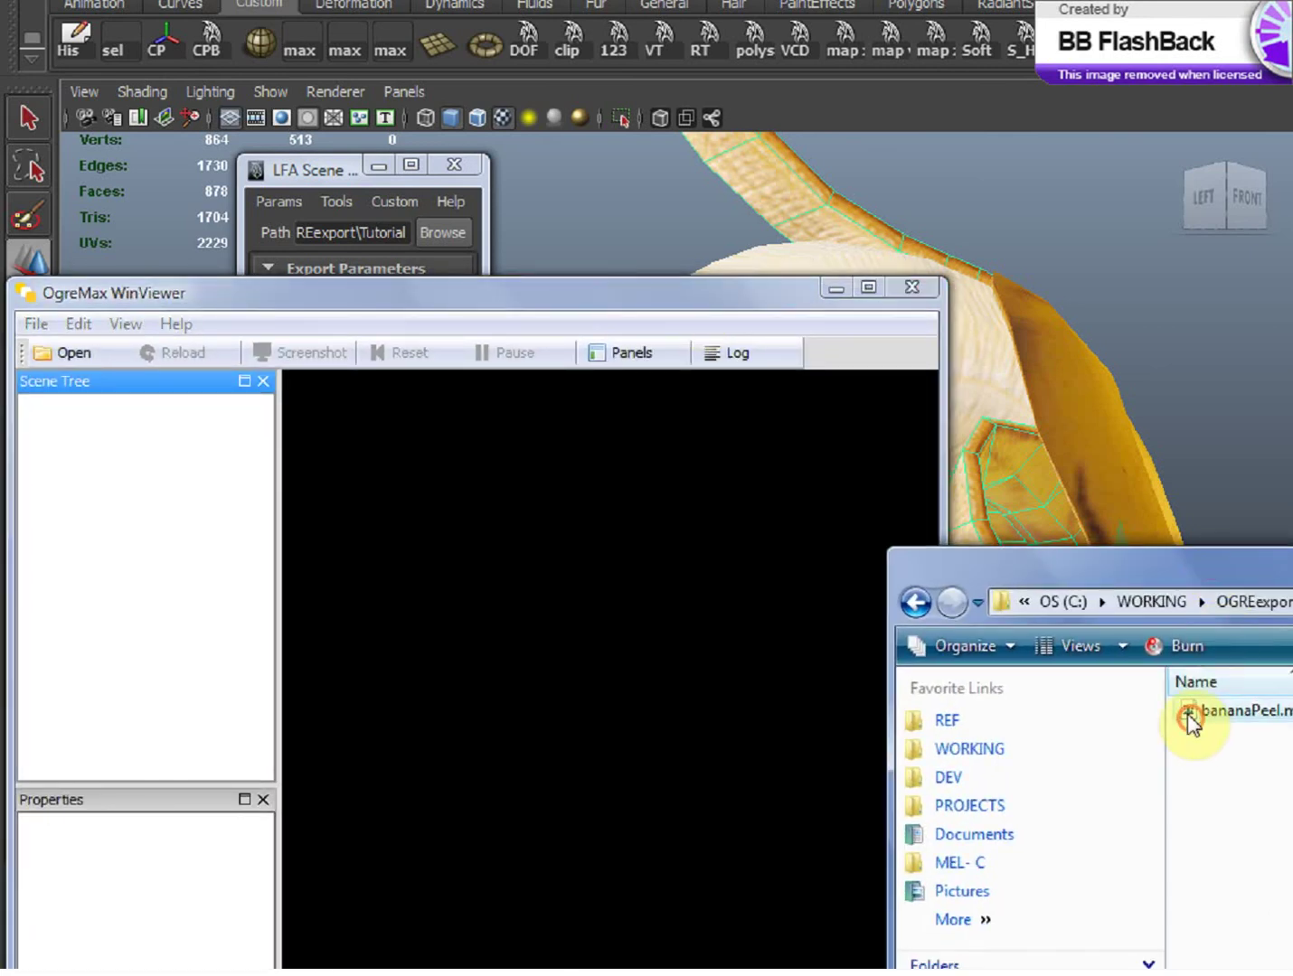
left_click_drag(1189, 713, 579, 694)
left_click_drag(677, 745, 677, 745)
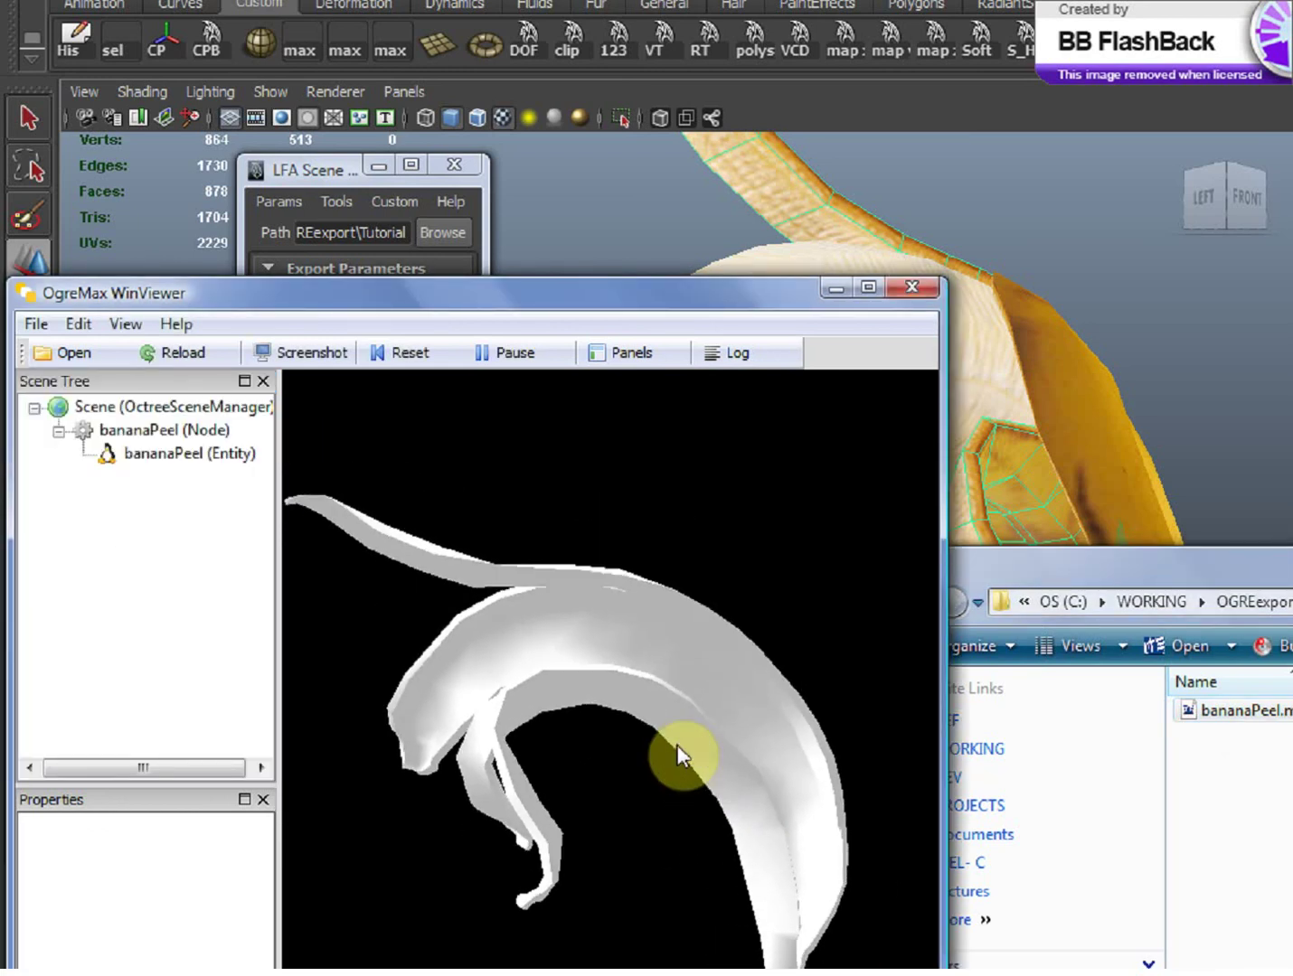